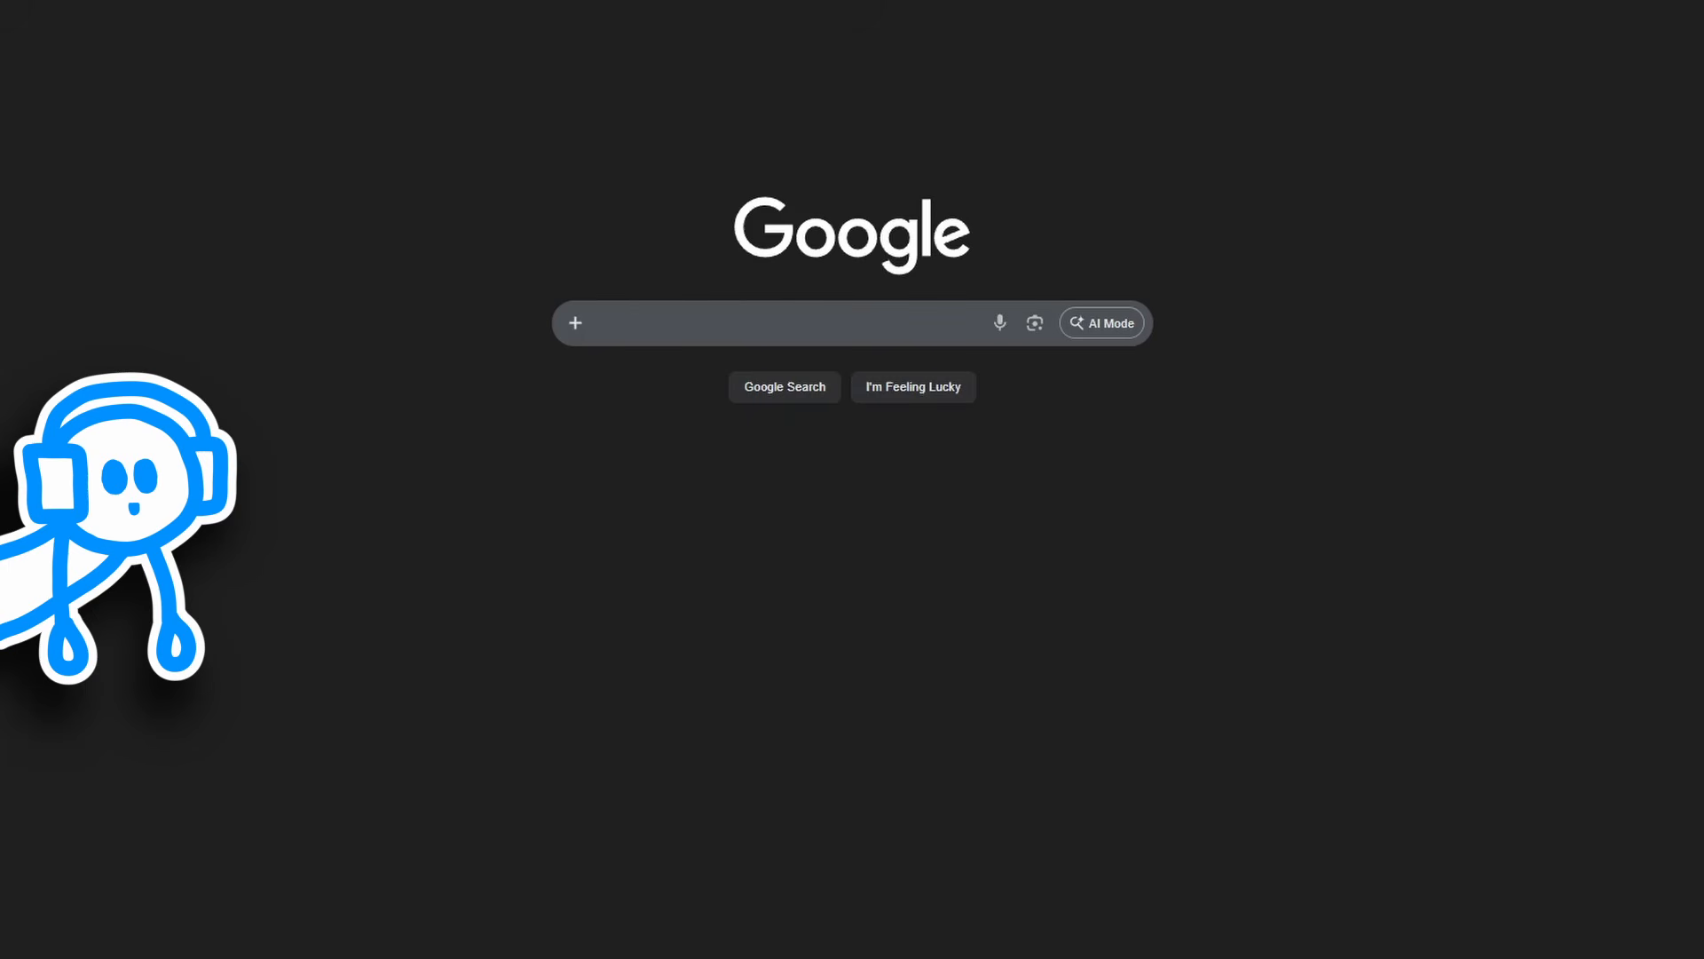
# Step: Search the web for "audacity"
pyautogui.click(708, 327)
pyautogui.write('audacity')
pyautogui.press('Return')
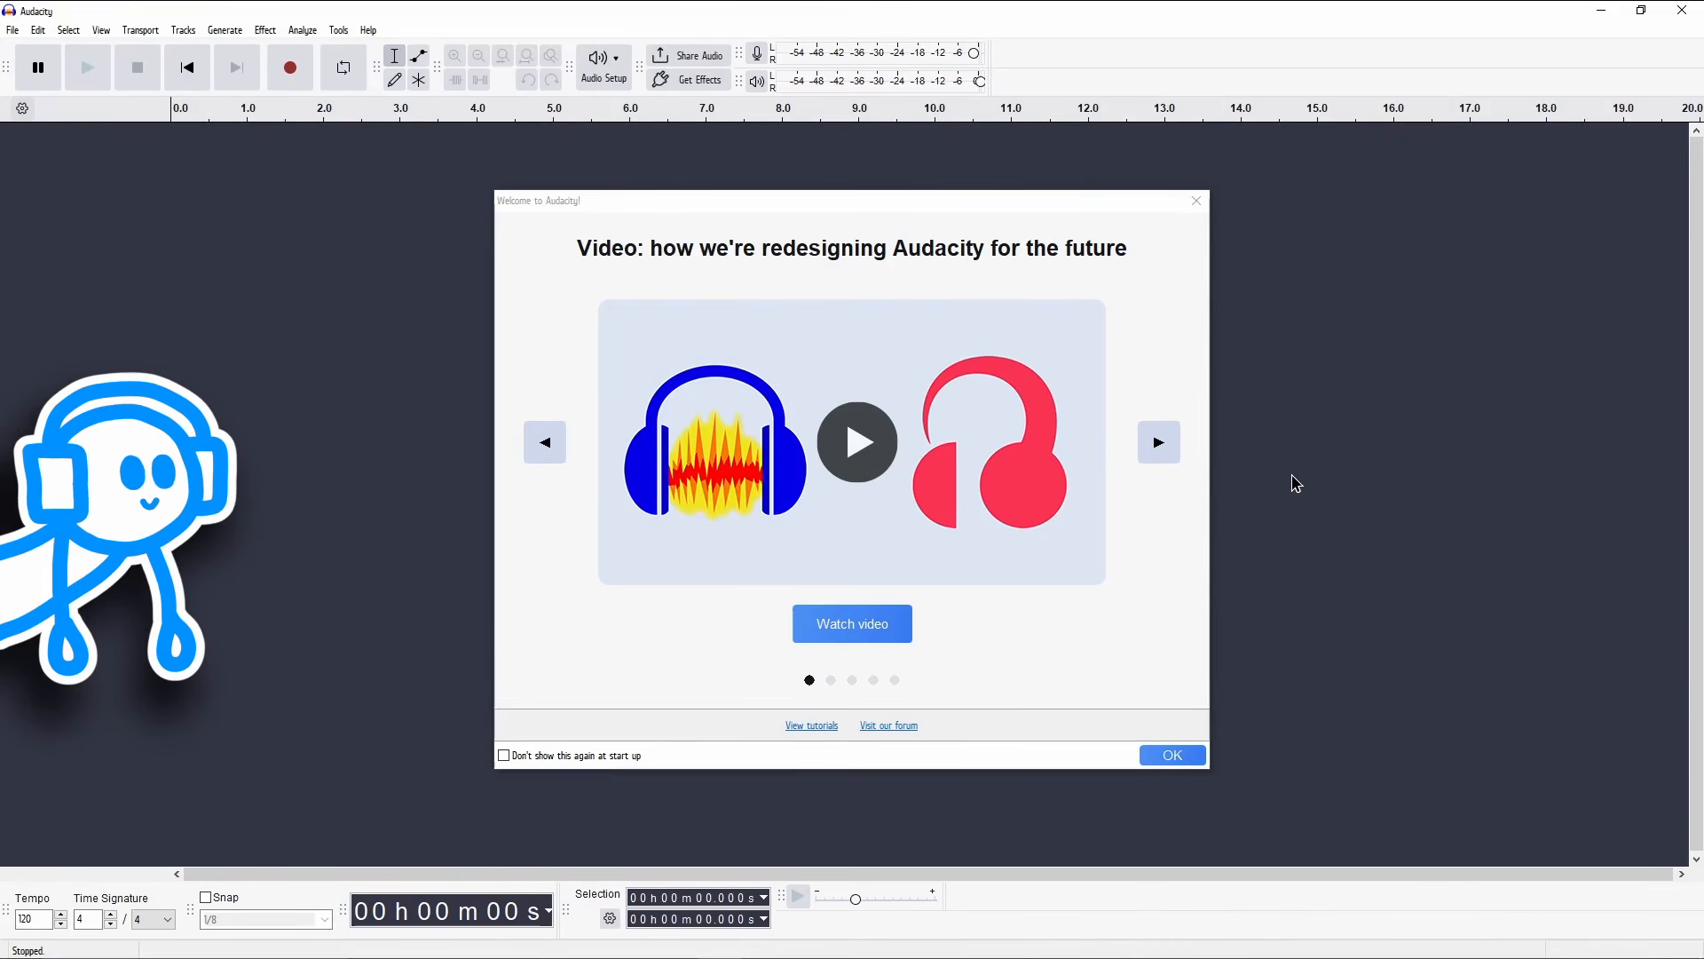
# Step: Stop the Audacity welcome dialog from showing at start up, close it, and display the Device Toolbar
pyautogui.click(503, 757)
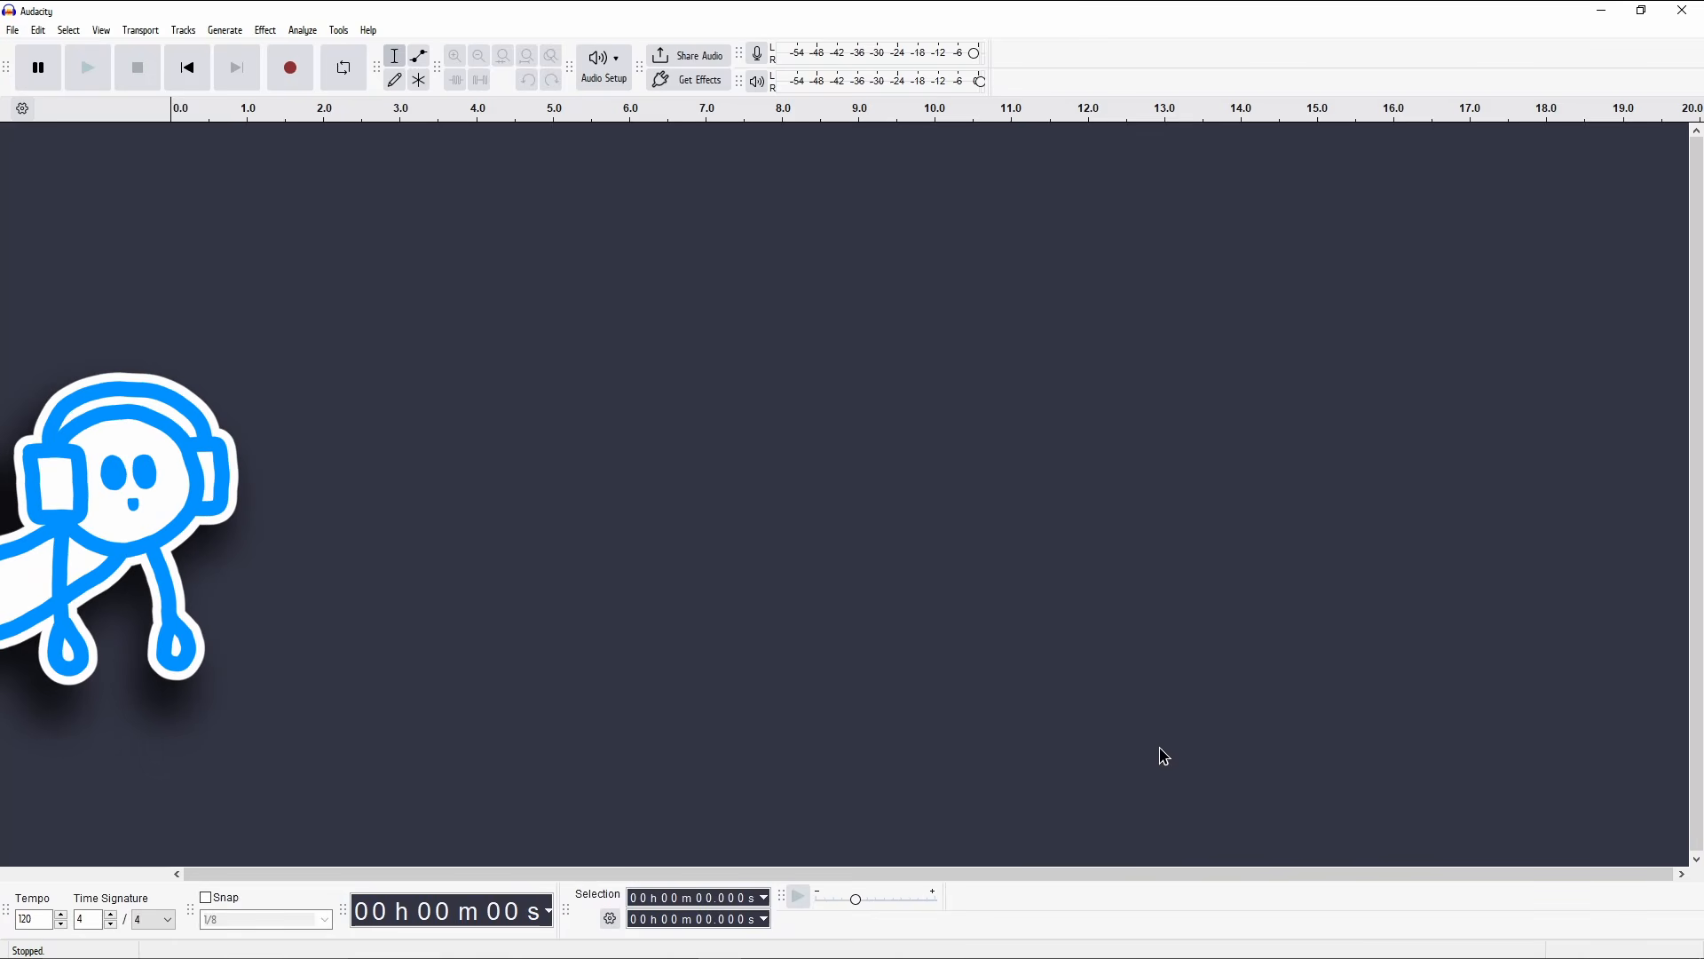
pyautogui.click(101, 32)
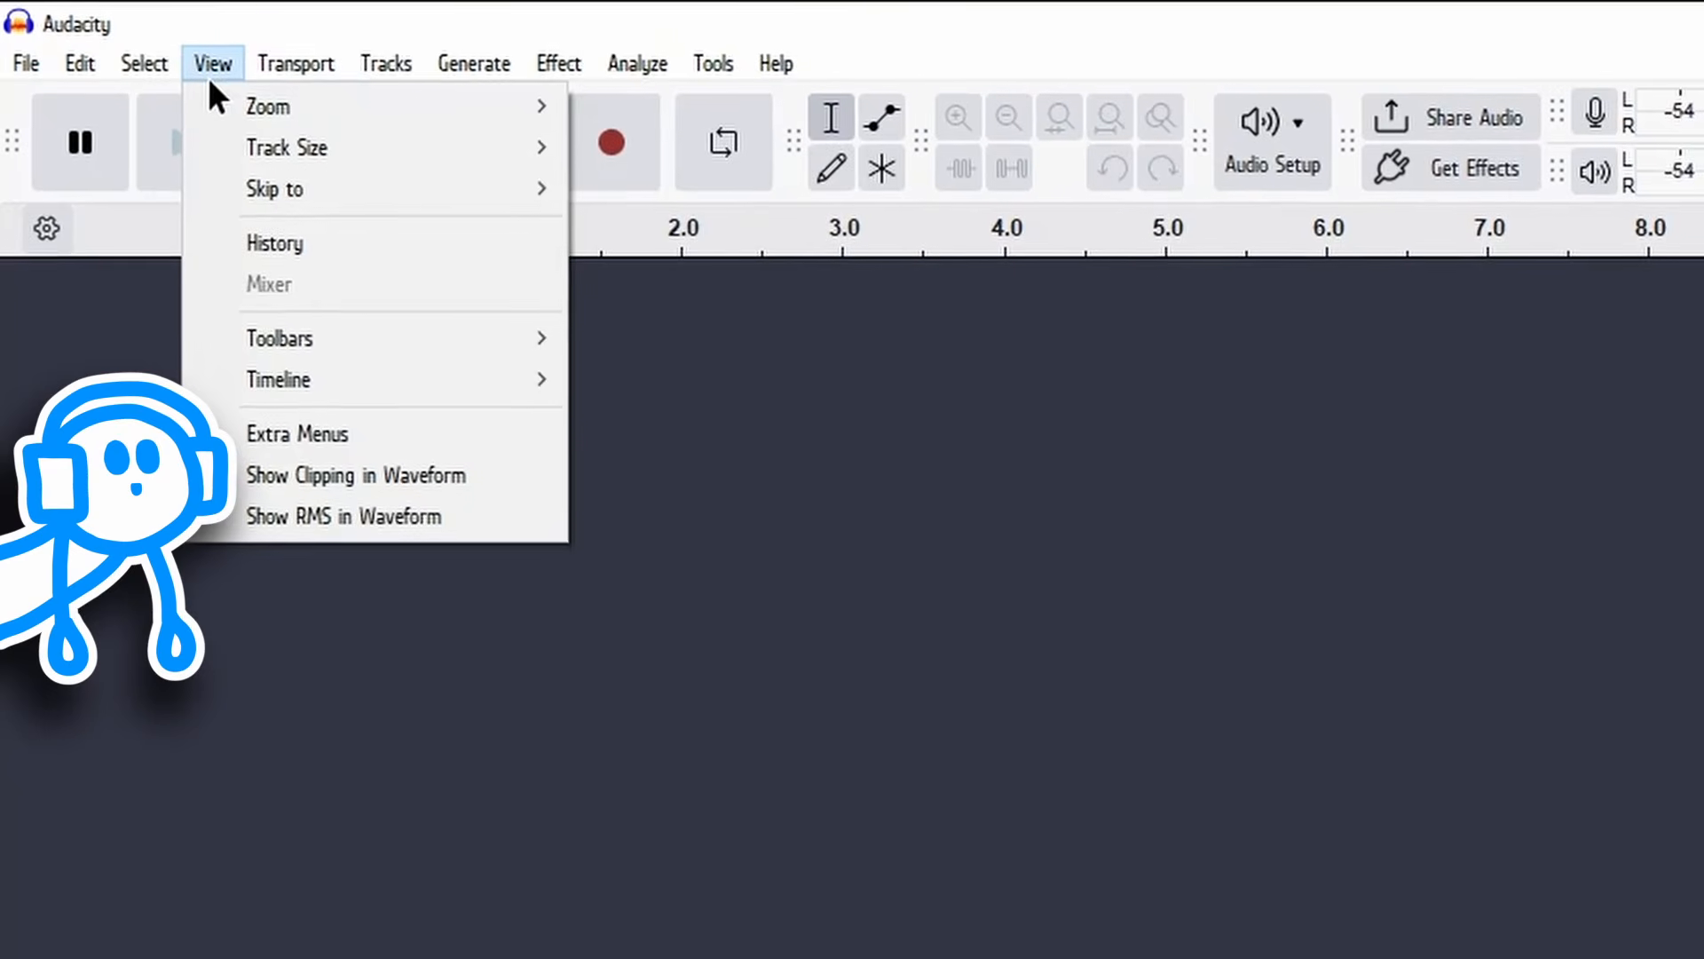
pyautogui.moveTo(370, 343)
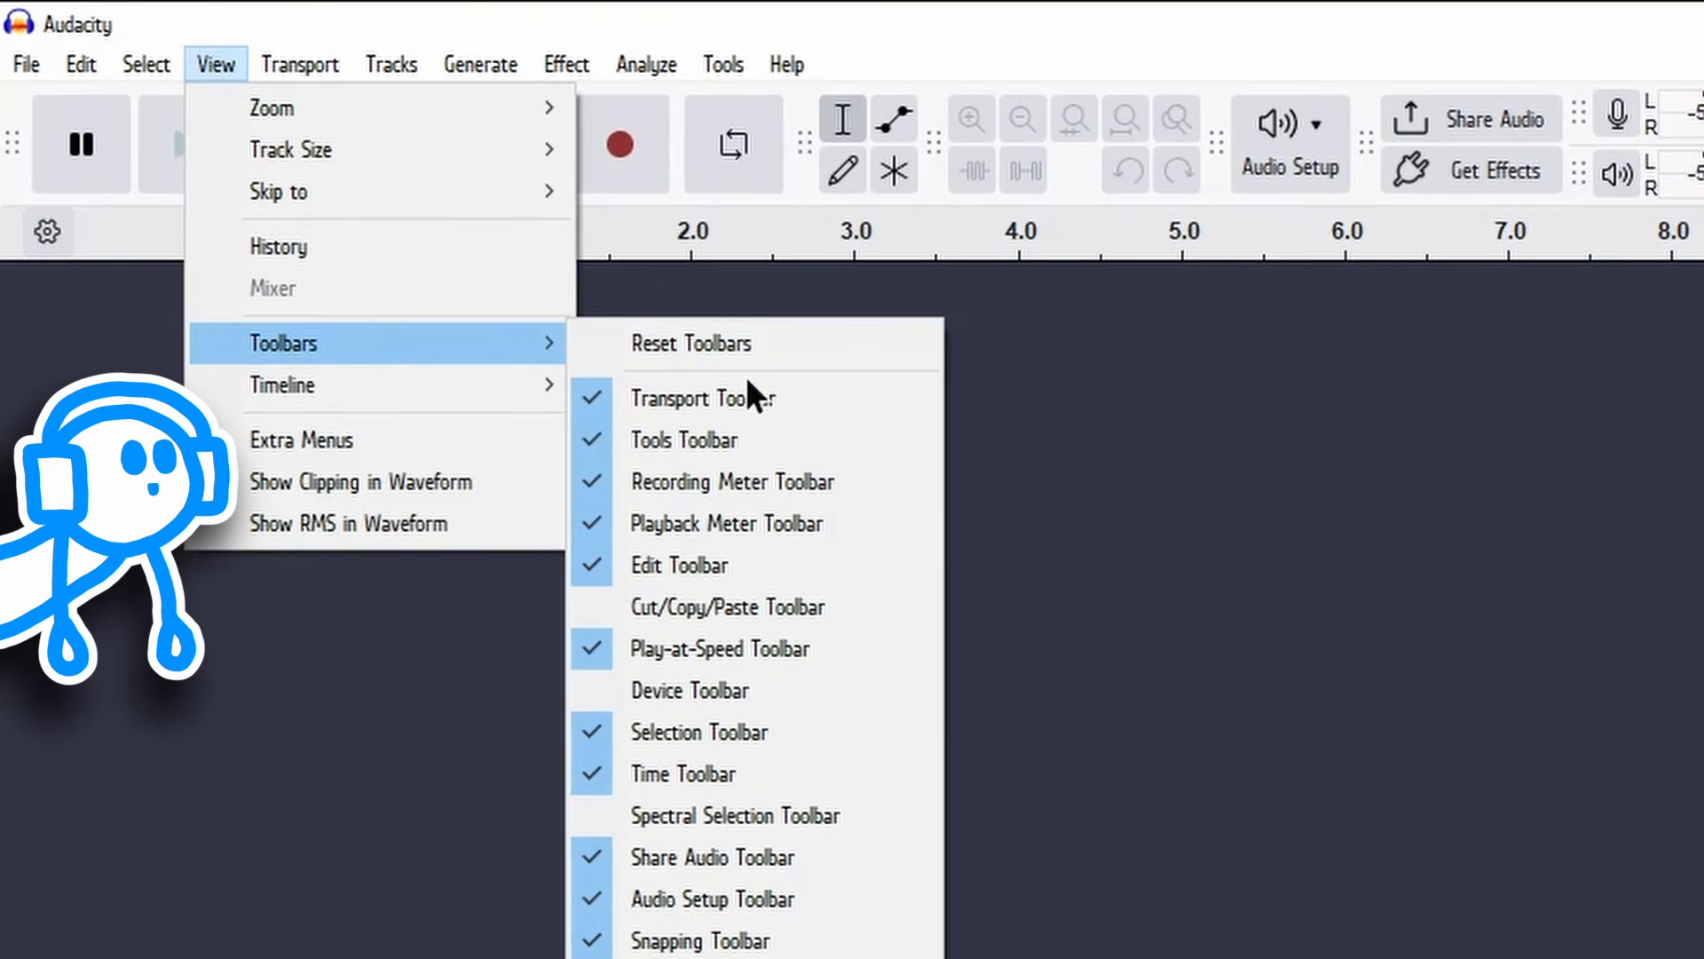
pyautogui.click(802, 691)
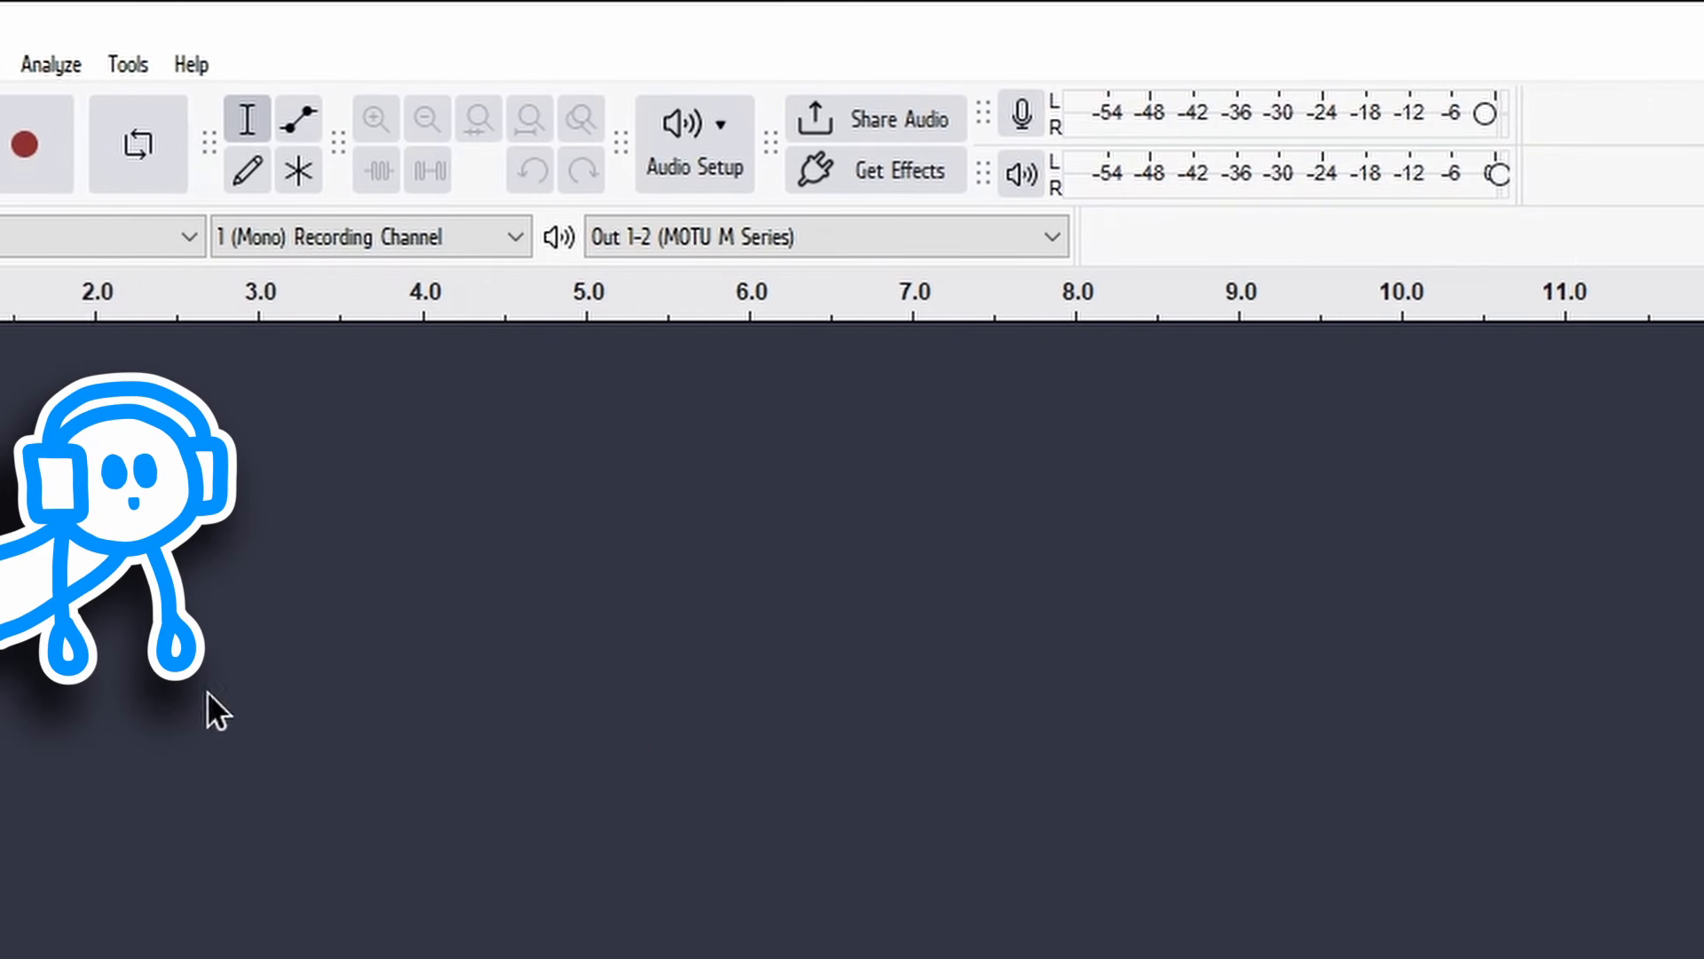
# Step: Enable silent monitoring on the recording meter
pyautogui.click(1048, 113)
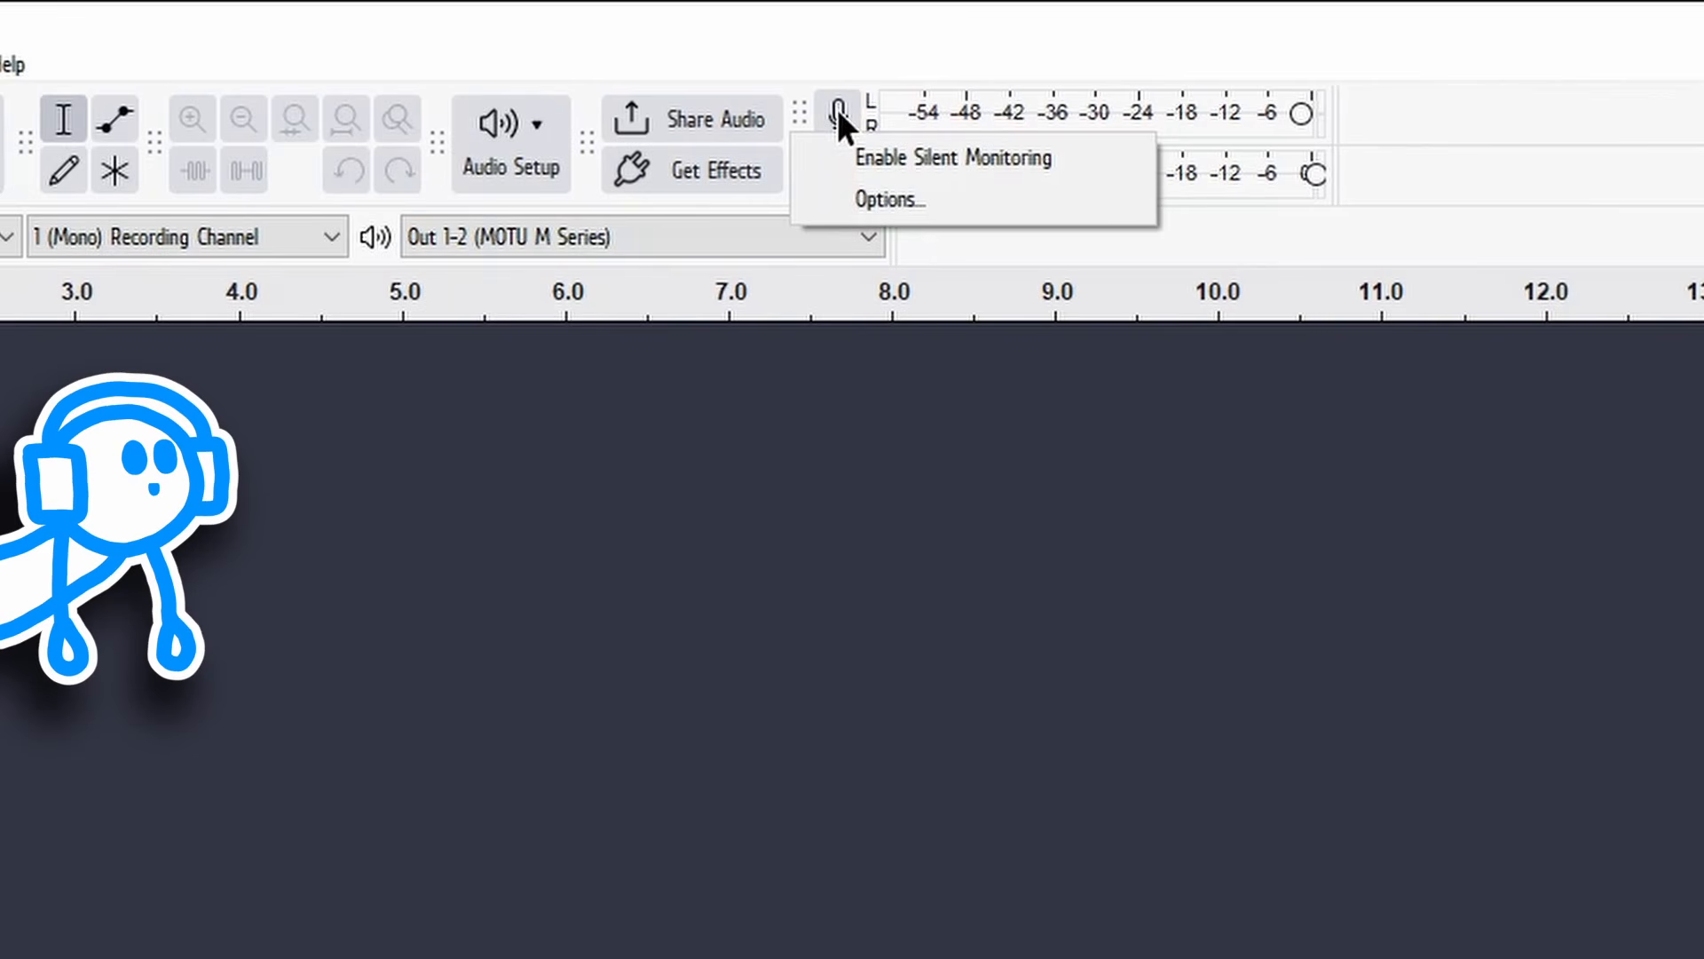
pyautogui.click(812, 153)
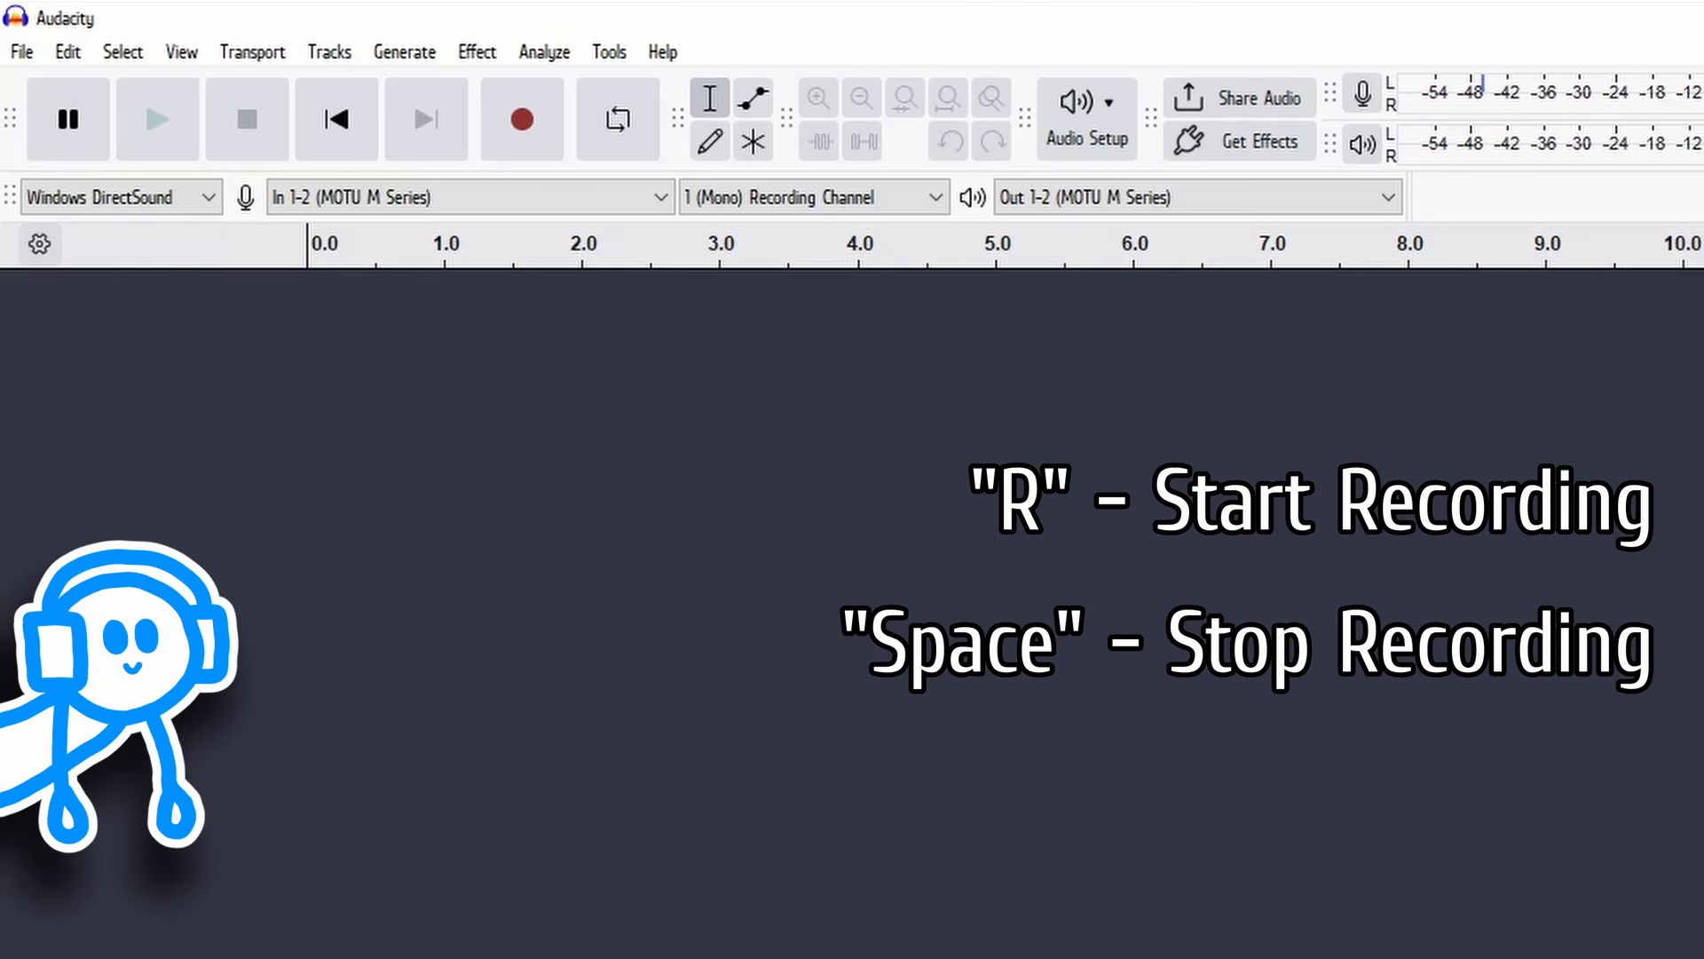
# Step: Record a voice clip about 11 seconds long on a new track and play it back
pyautogui.click(505, 129)
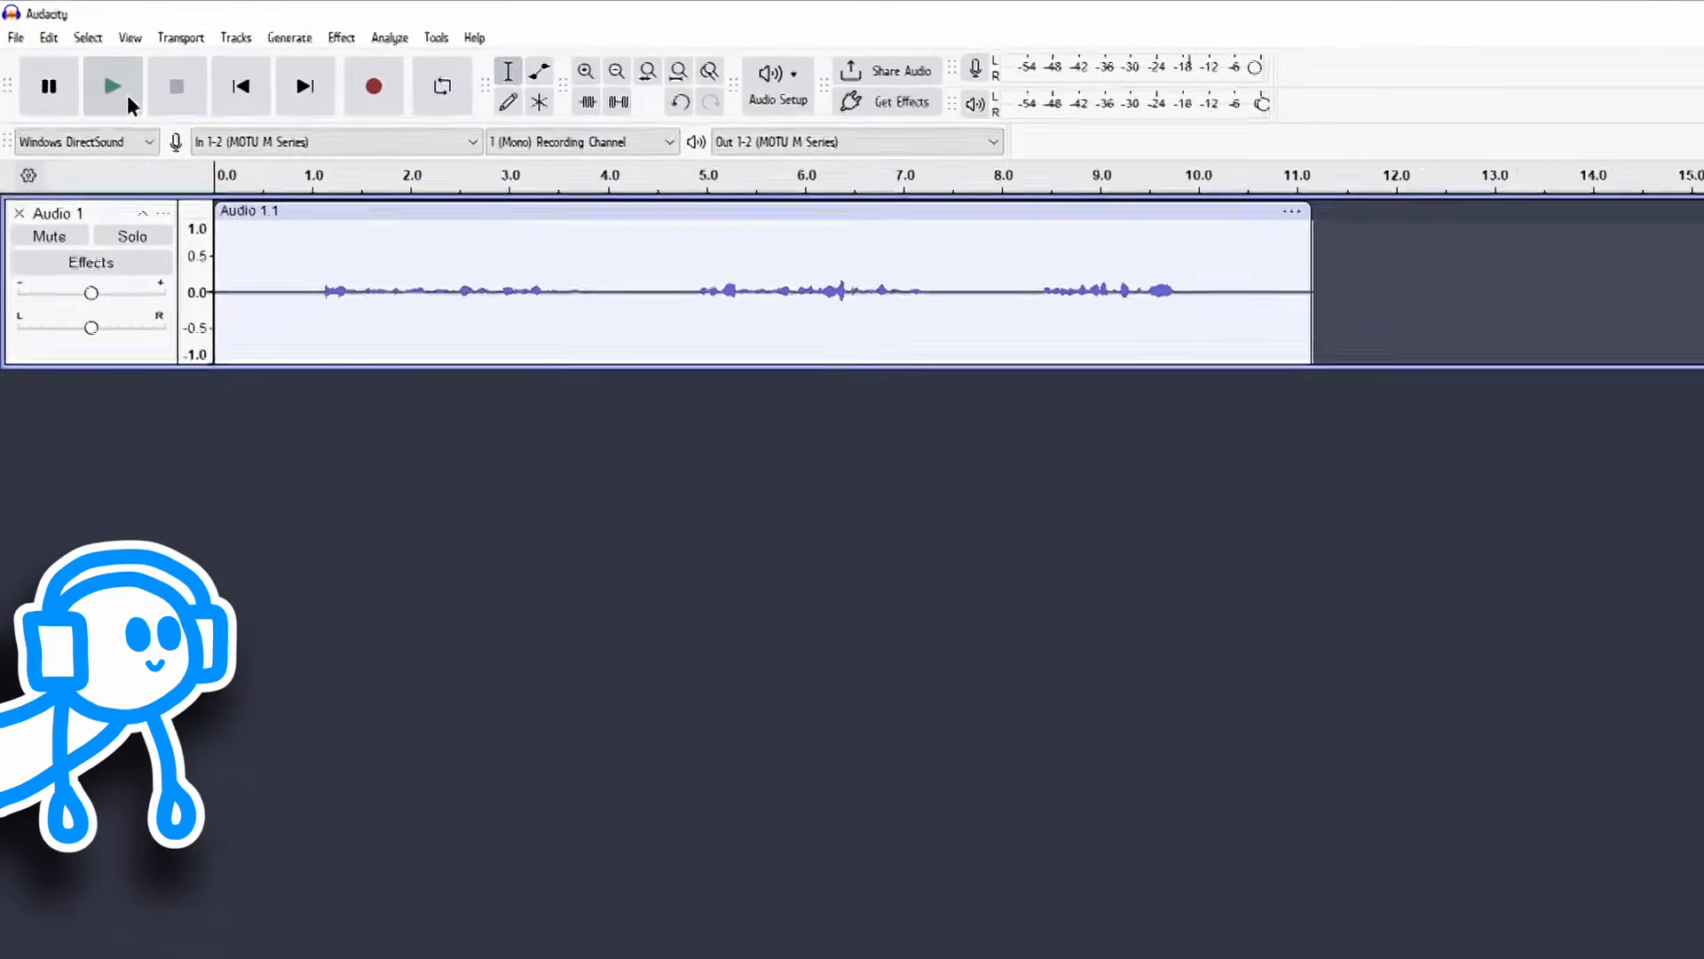
pyautogui.click(176, 127)
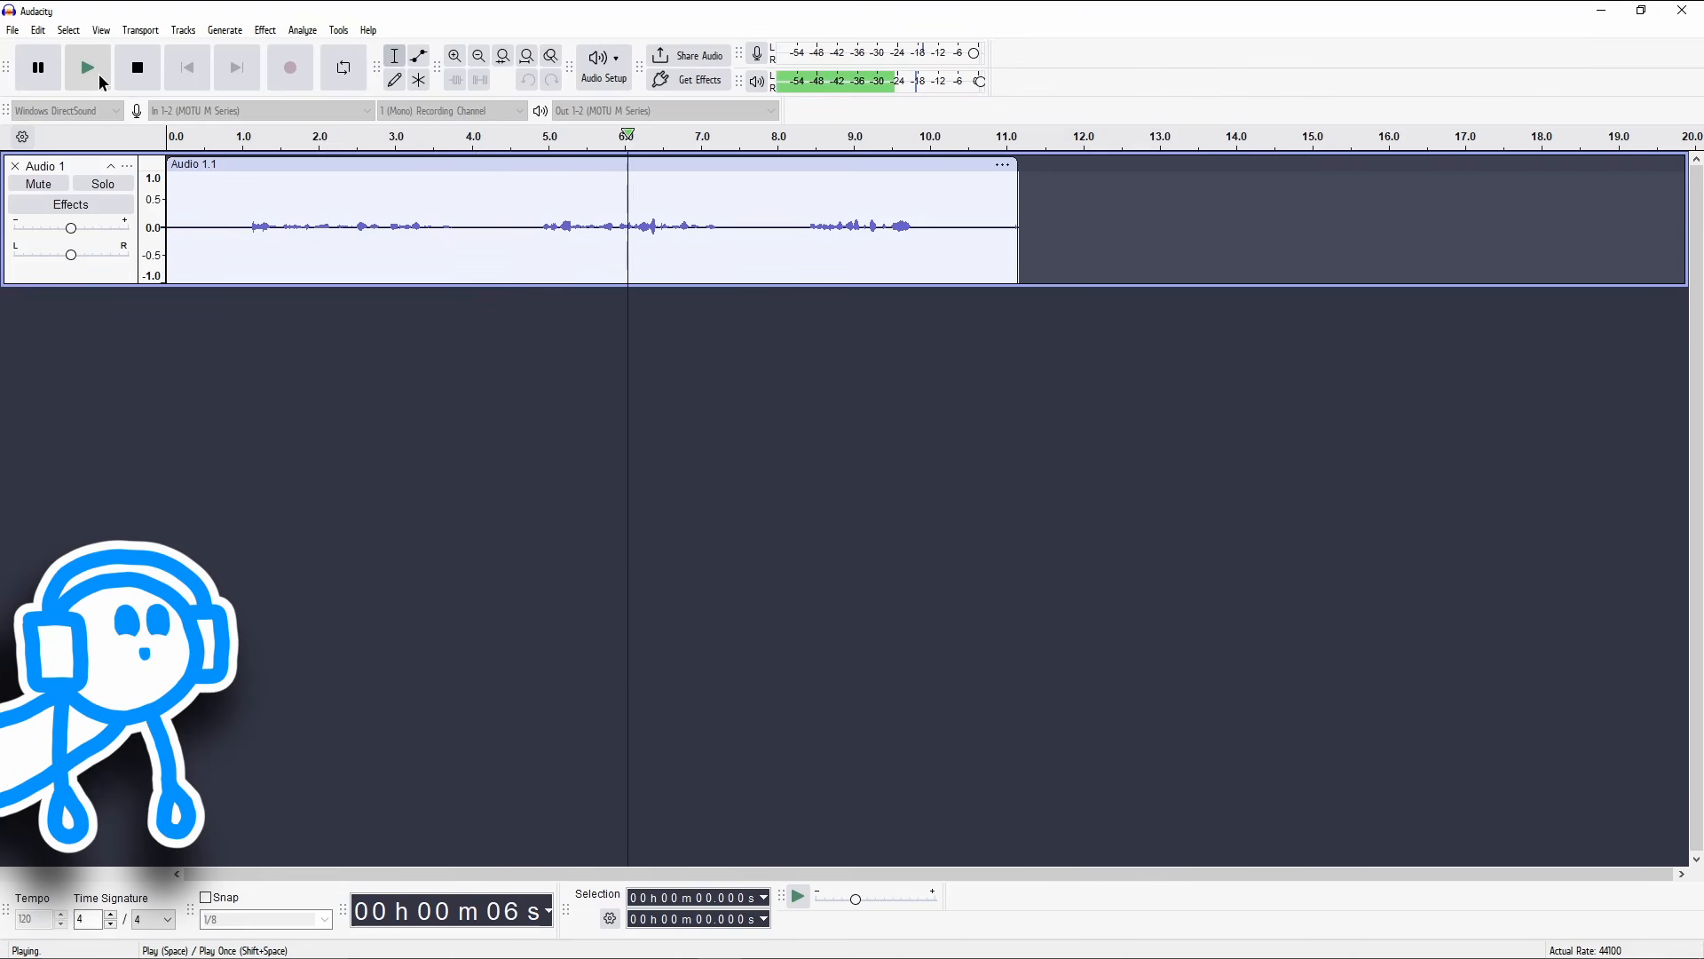
pyautogui.press('space')
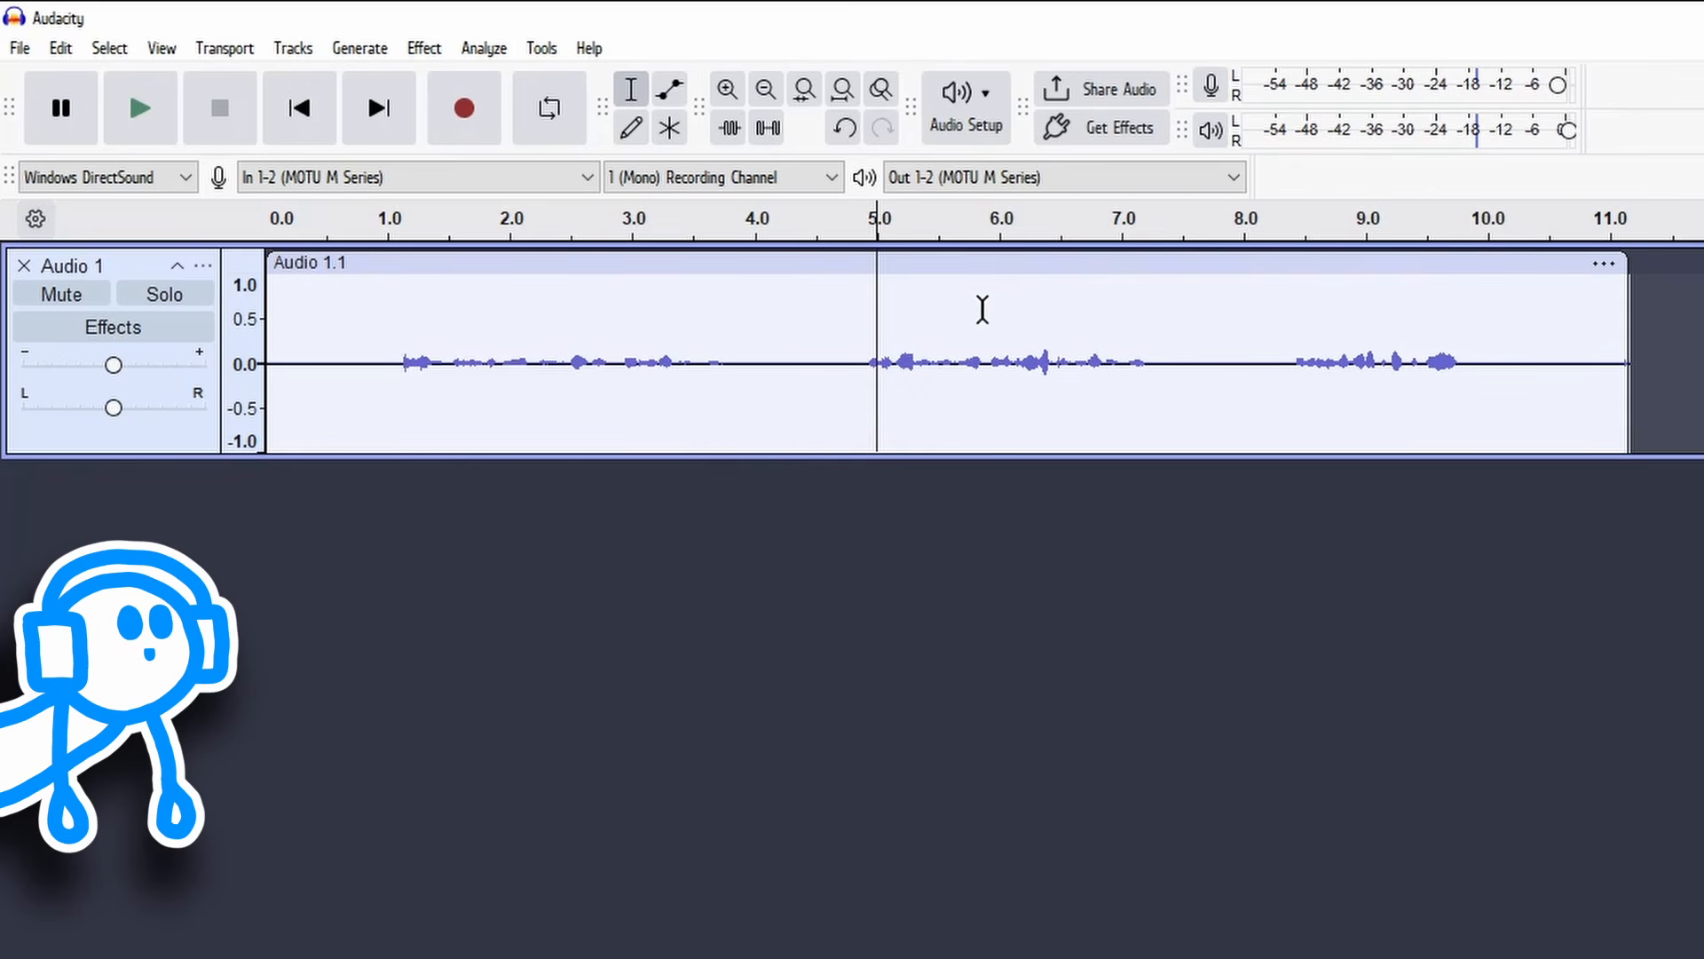
# Step: Delete the silent gap from about 3.7 to 4.8 seconds, and trim the clip's end to about 6.4 seconds, removing the last phrase
pyautogui.moveTo(851, 360); pyautogui.dragTo(724, 368)
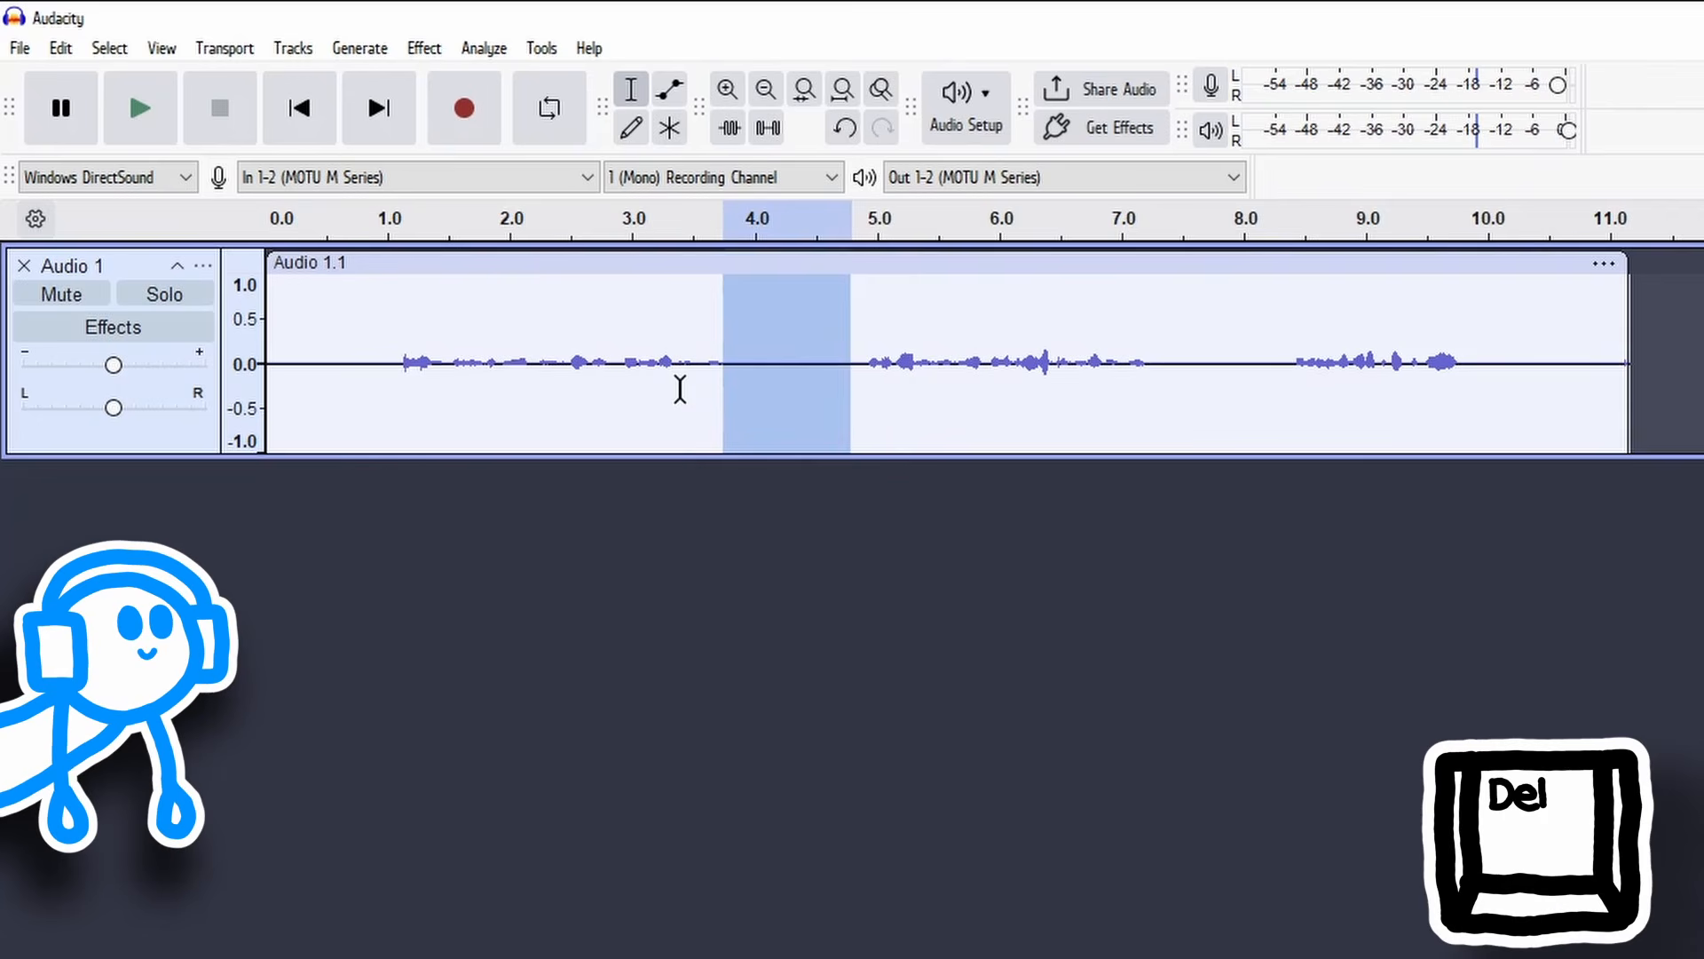
pyautogui.press('Delete')
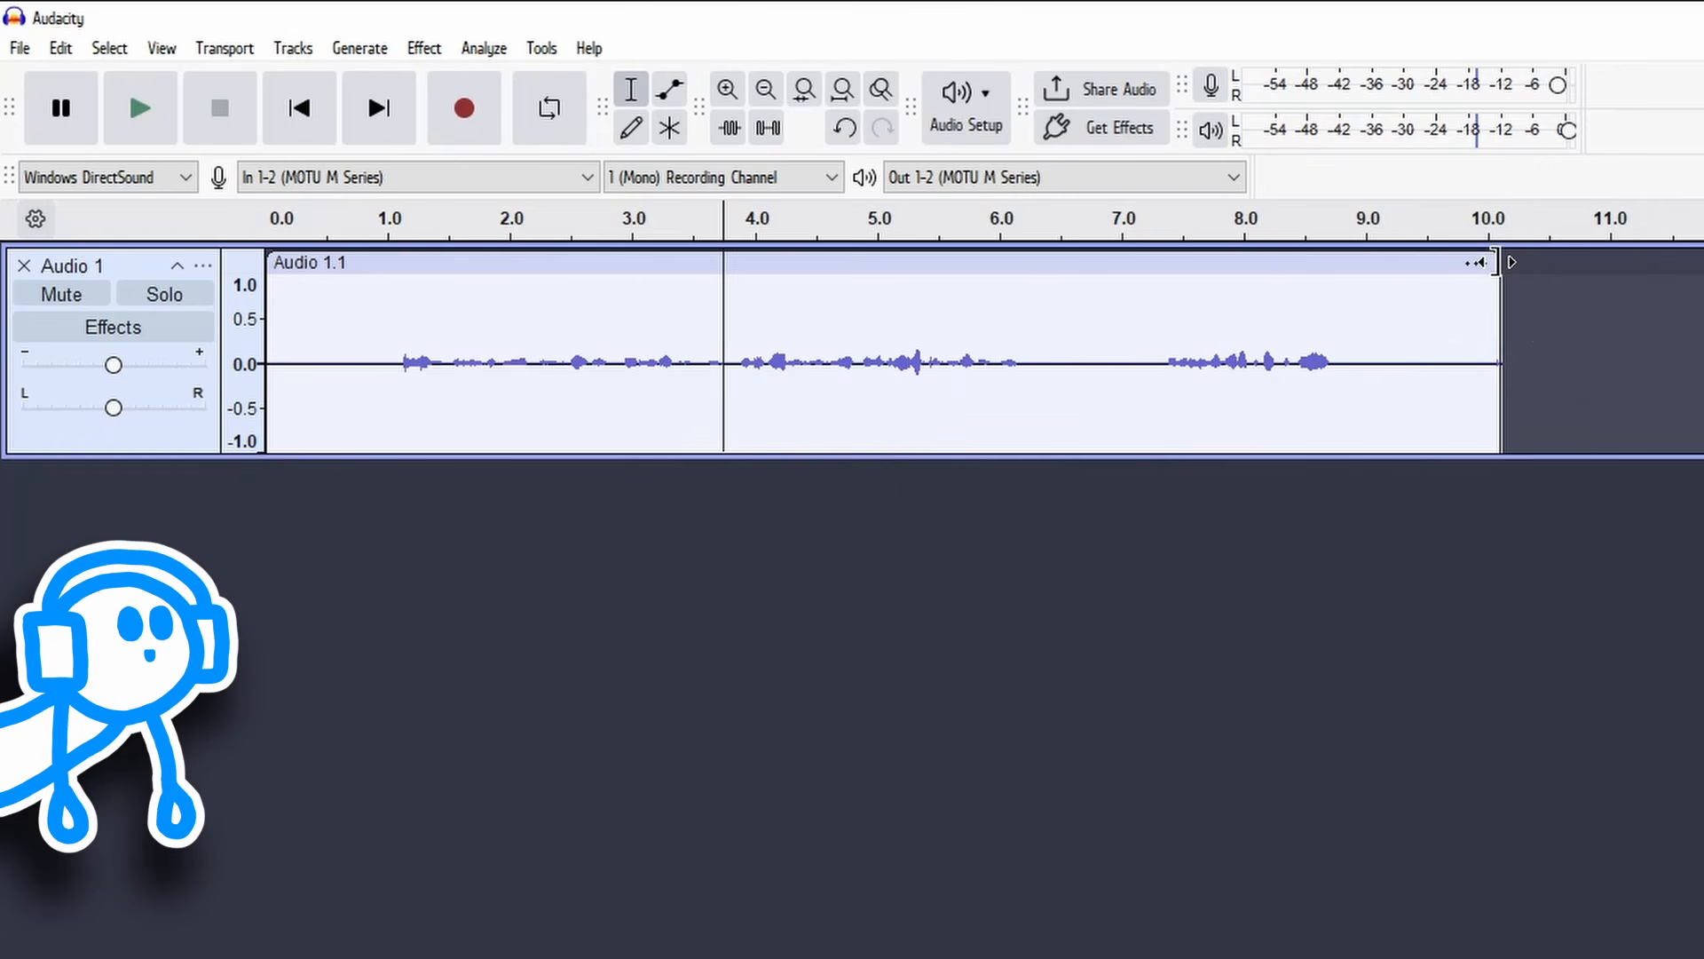
pyautogui.moveTo(1478, 262); pyautogui.dragTo(1049, 363)
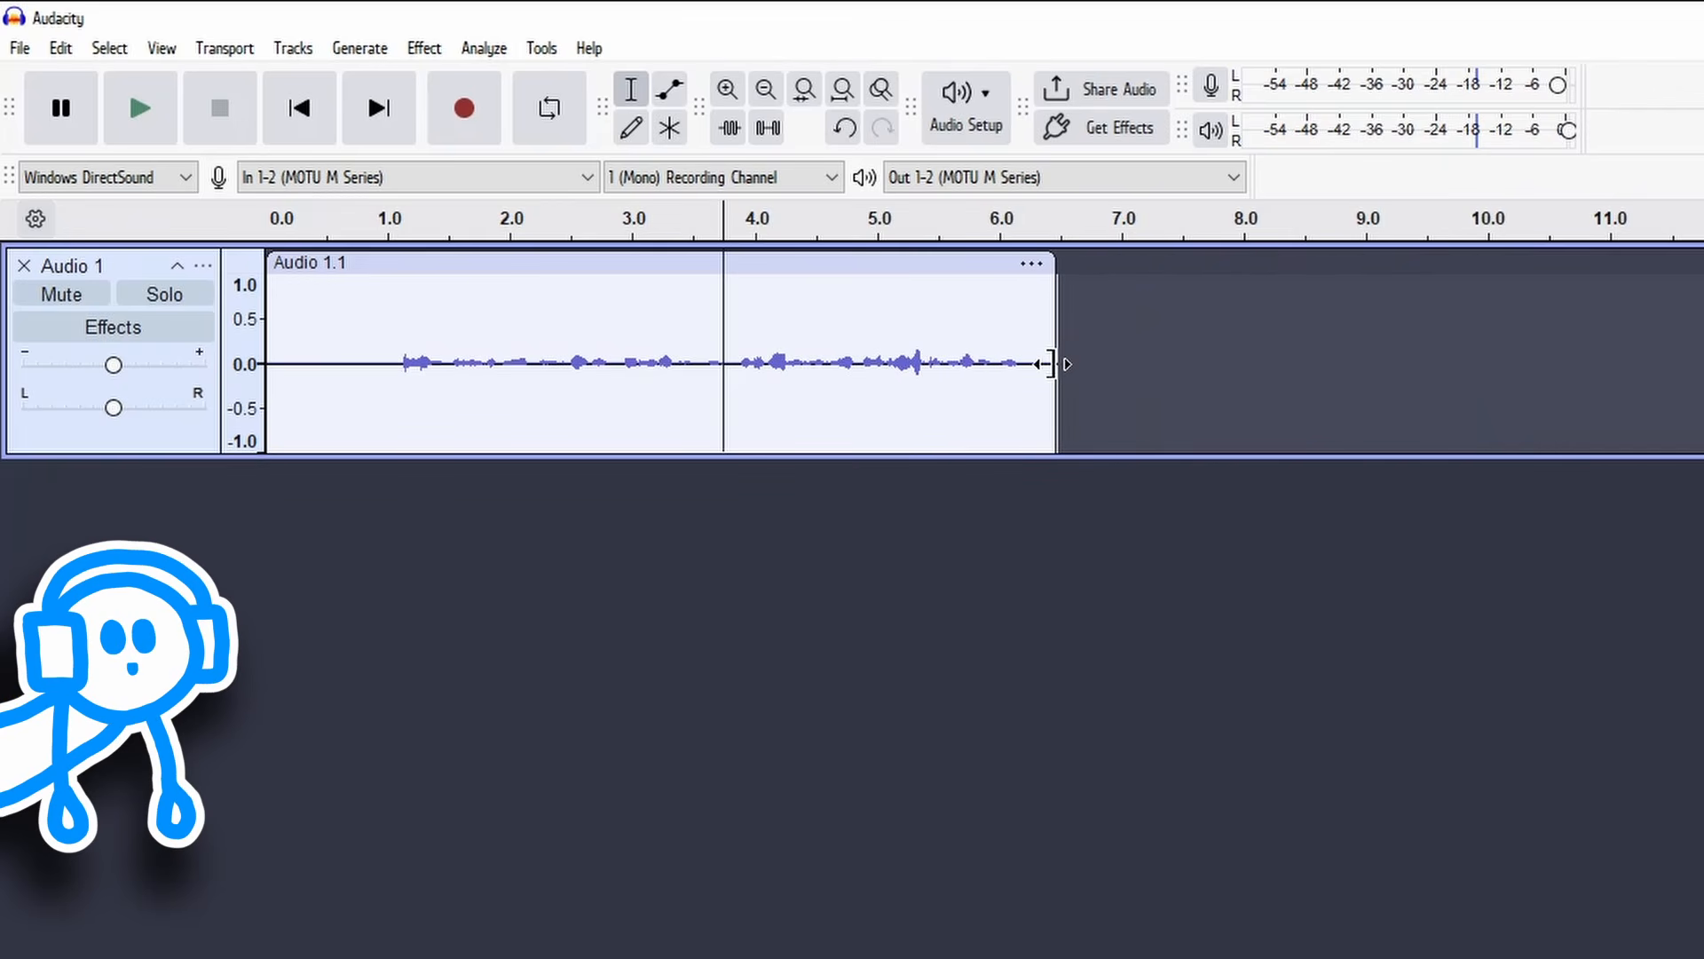
pyautogui.moveTo(1036, 264)
pyautogui.mouseDown()
pyautogui.moveTo(1353, 261)
pyautogui.moveTo(1040, 278)
pyautogui.mouseUp()
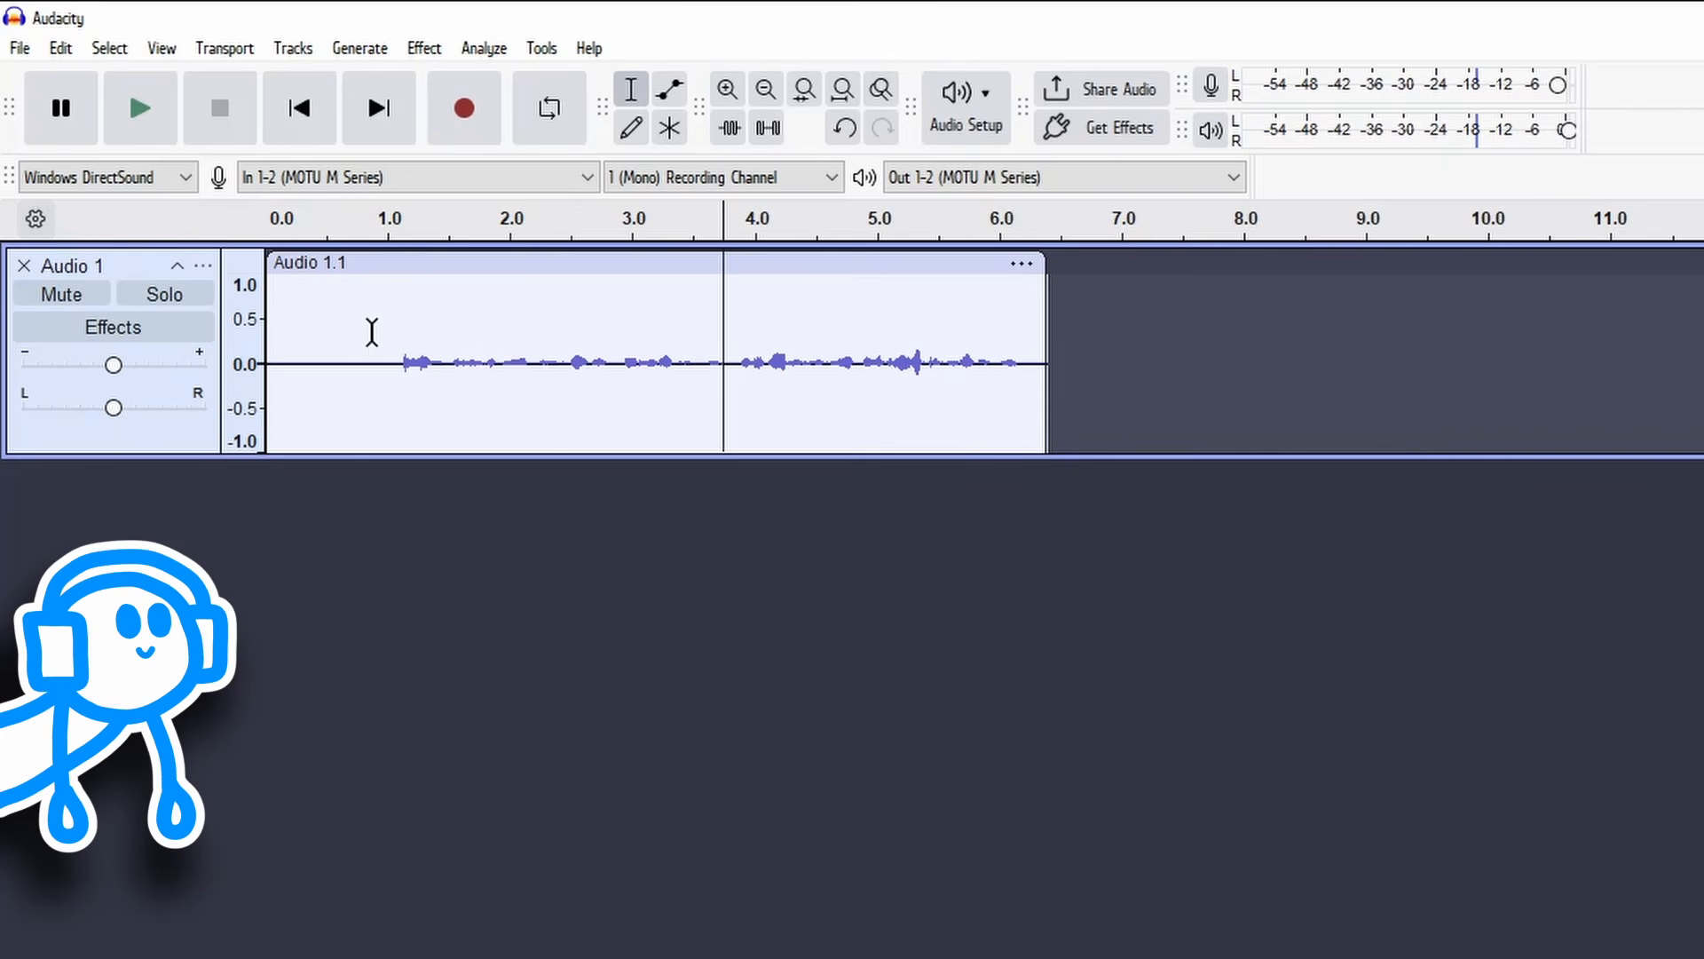
pyautogui.click(140, 108)
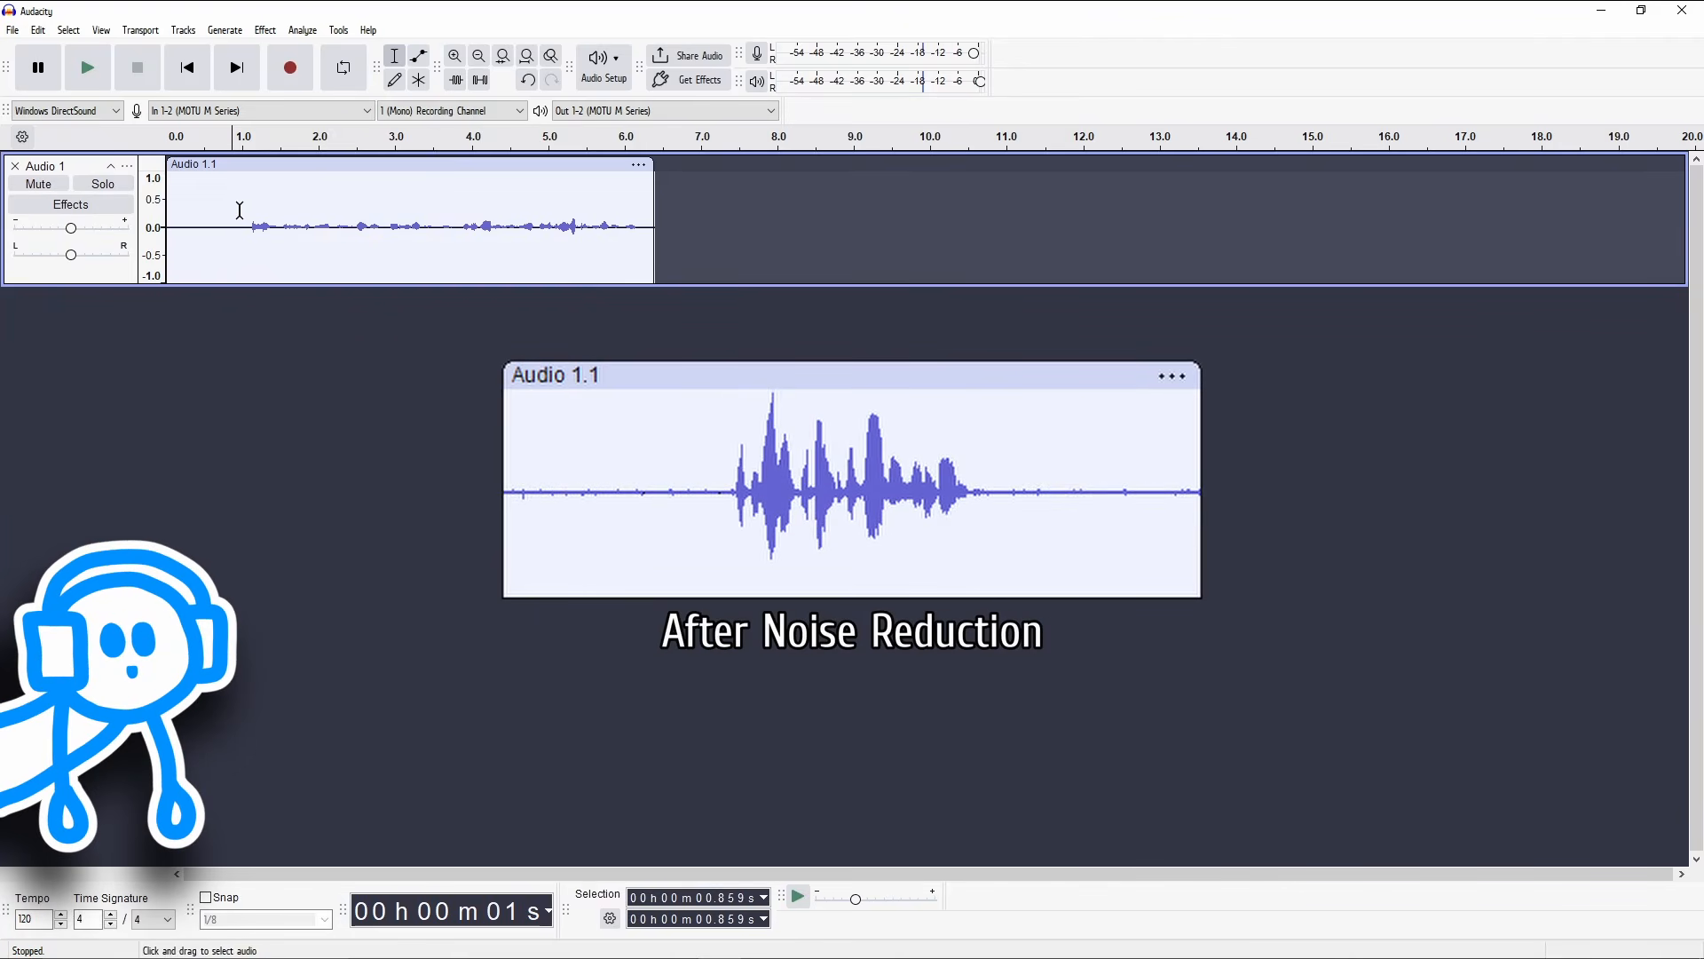
# Step: Capture a noise profile for Noise Reduction from the silence at the clip's start, about 0.3 to 1.0 seconds
pyautogui.click(245, 211)
pyautogui.moveTo(229, 214); pyautogui.dragTo(190, 216)
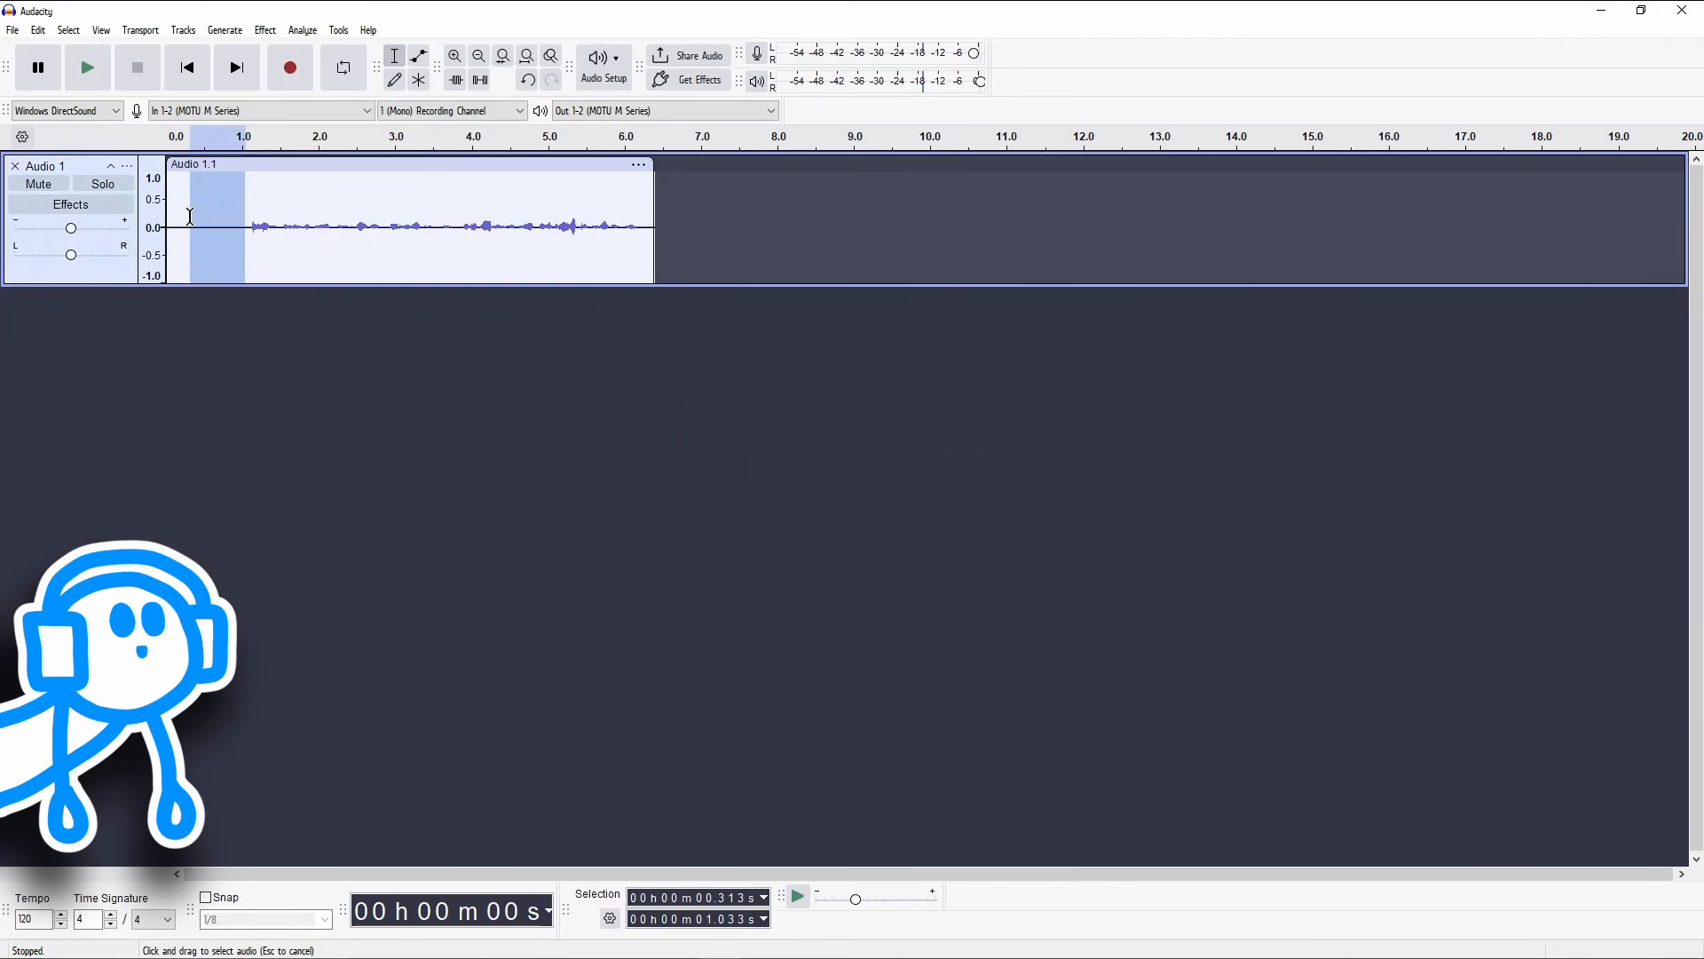
pyautogui.click(266, 31)
pyautogui.moveTo(382, 225)
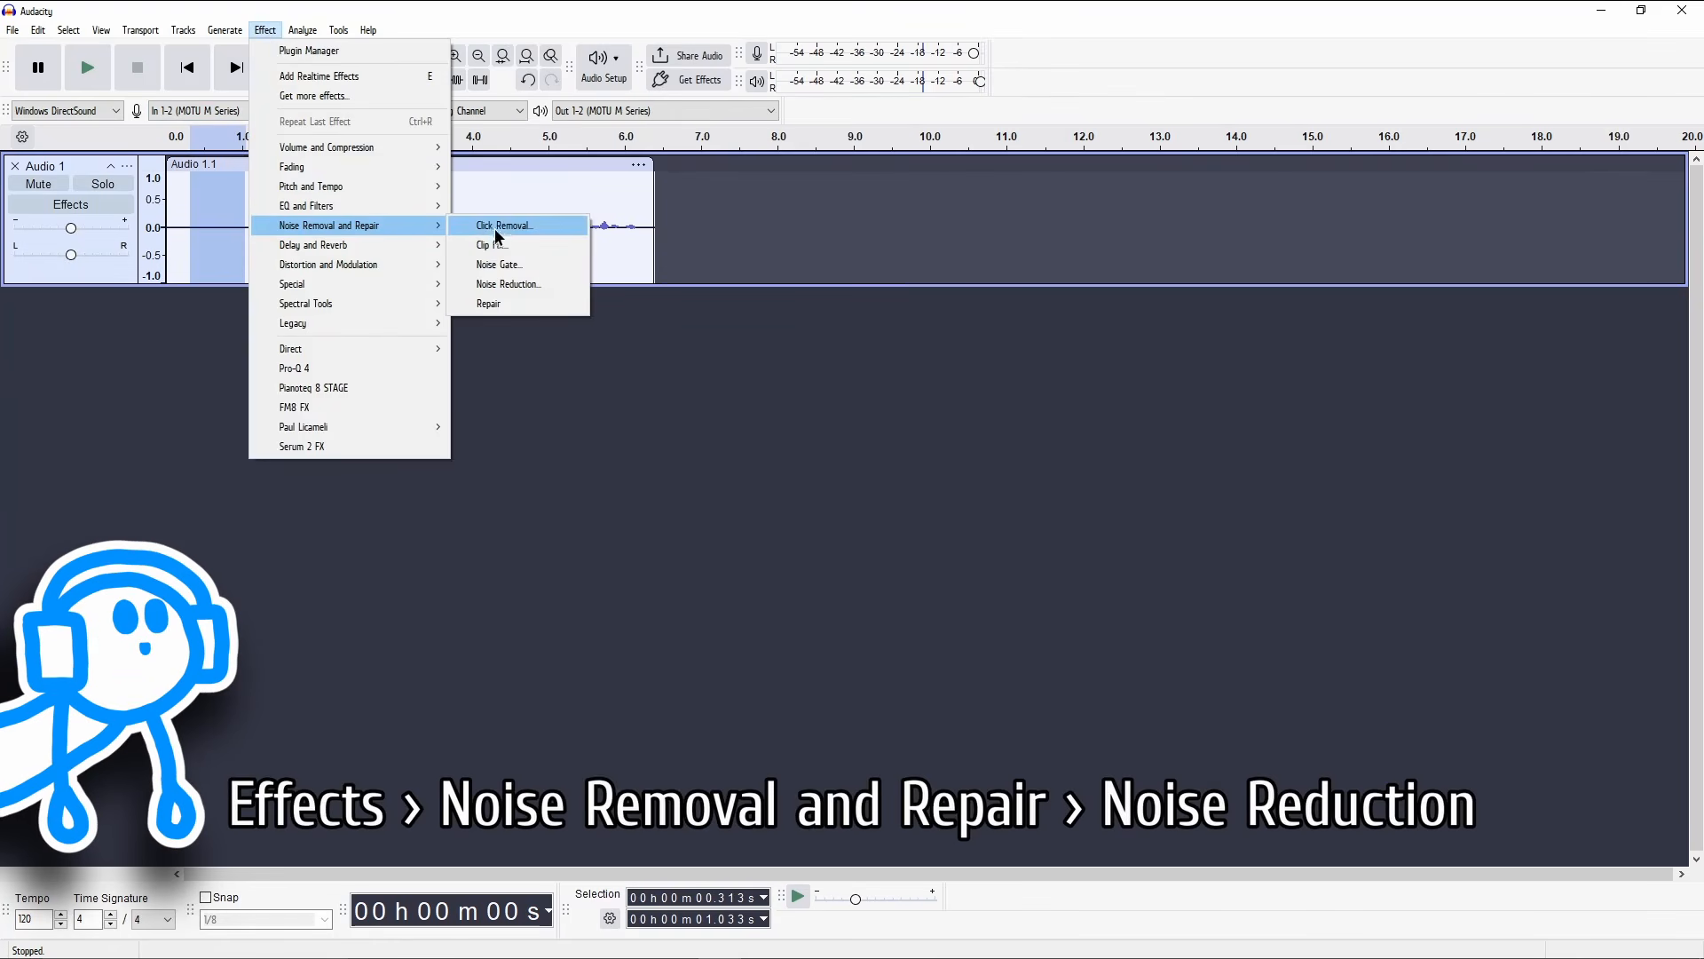
pyautogui.click(550, 283)
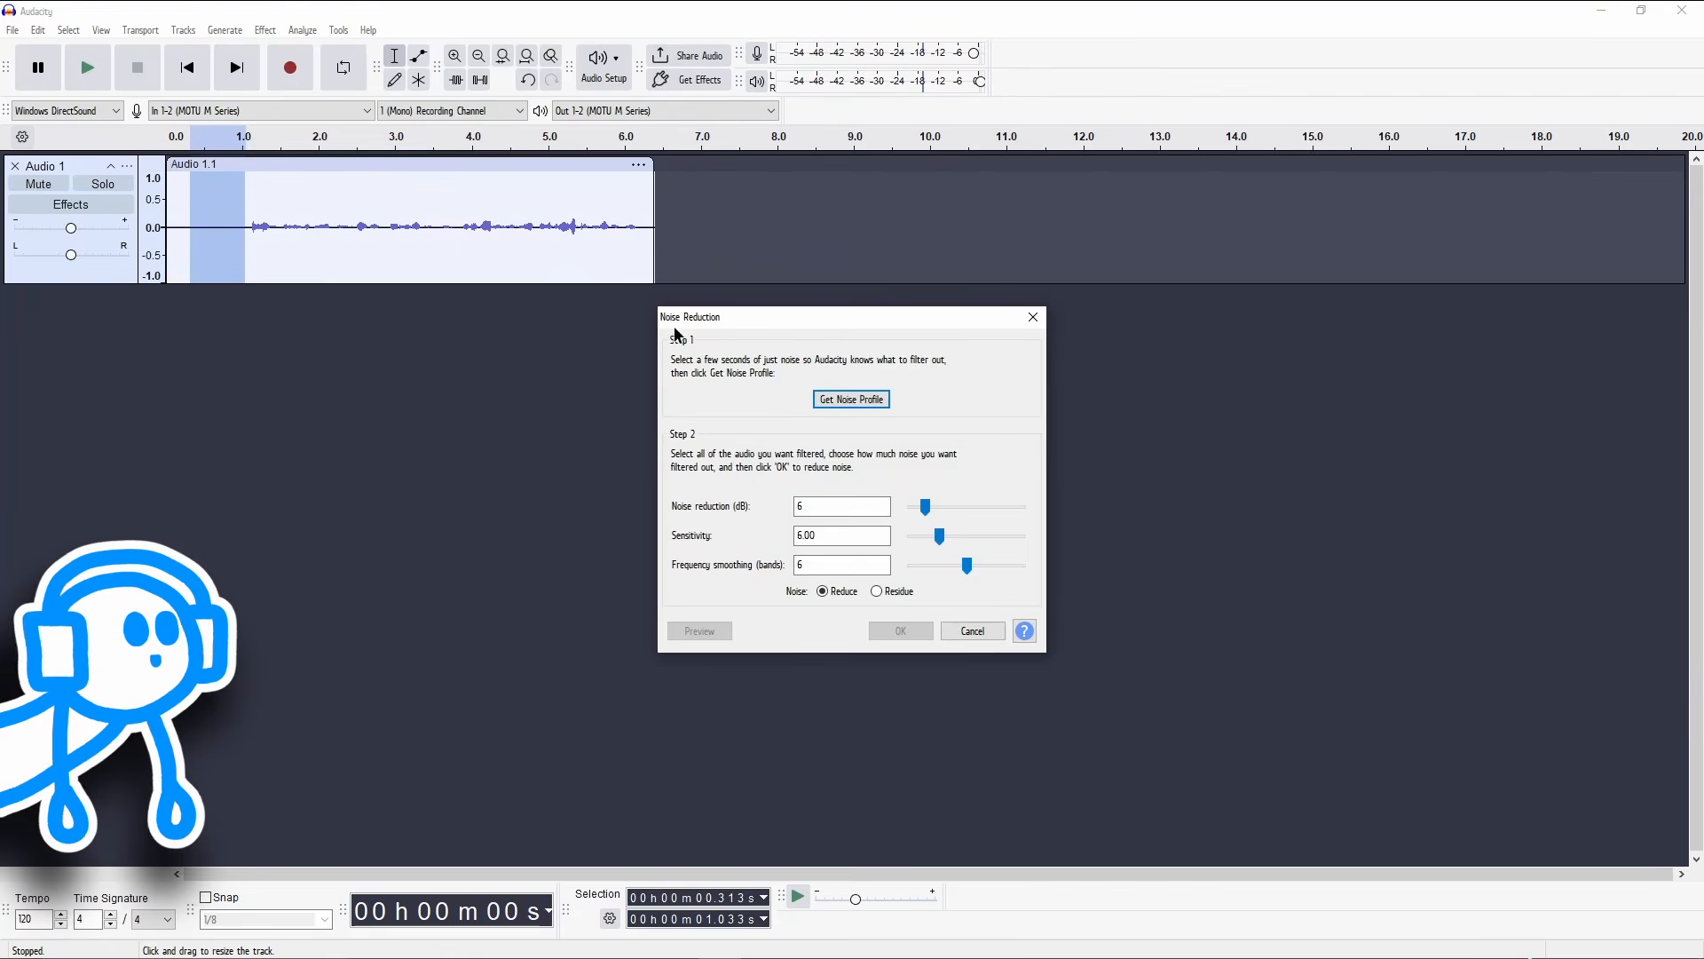
pyautogui.click(858, 398)
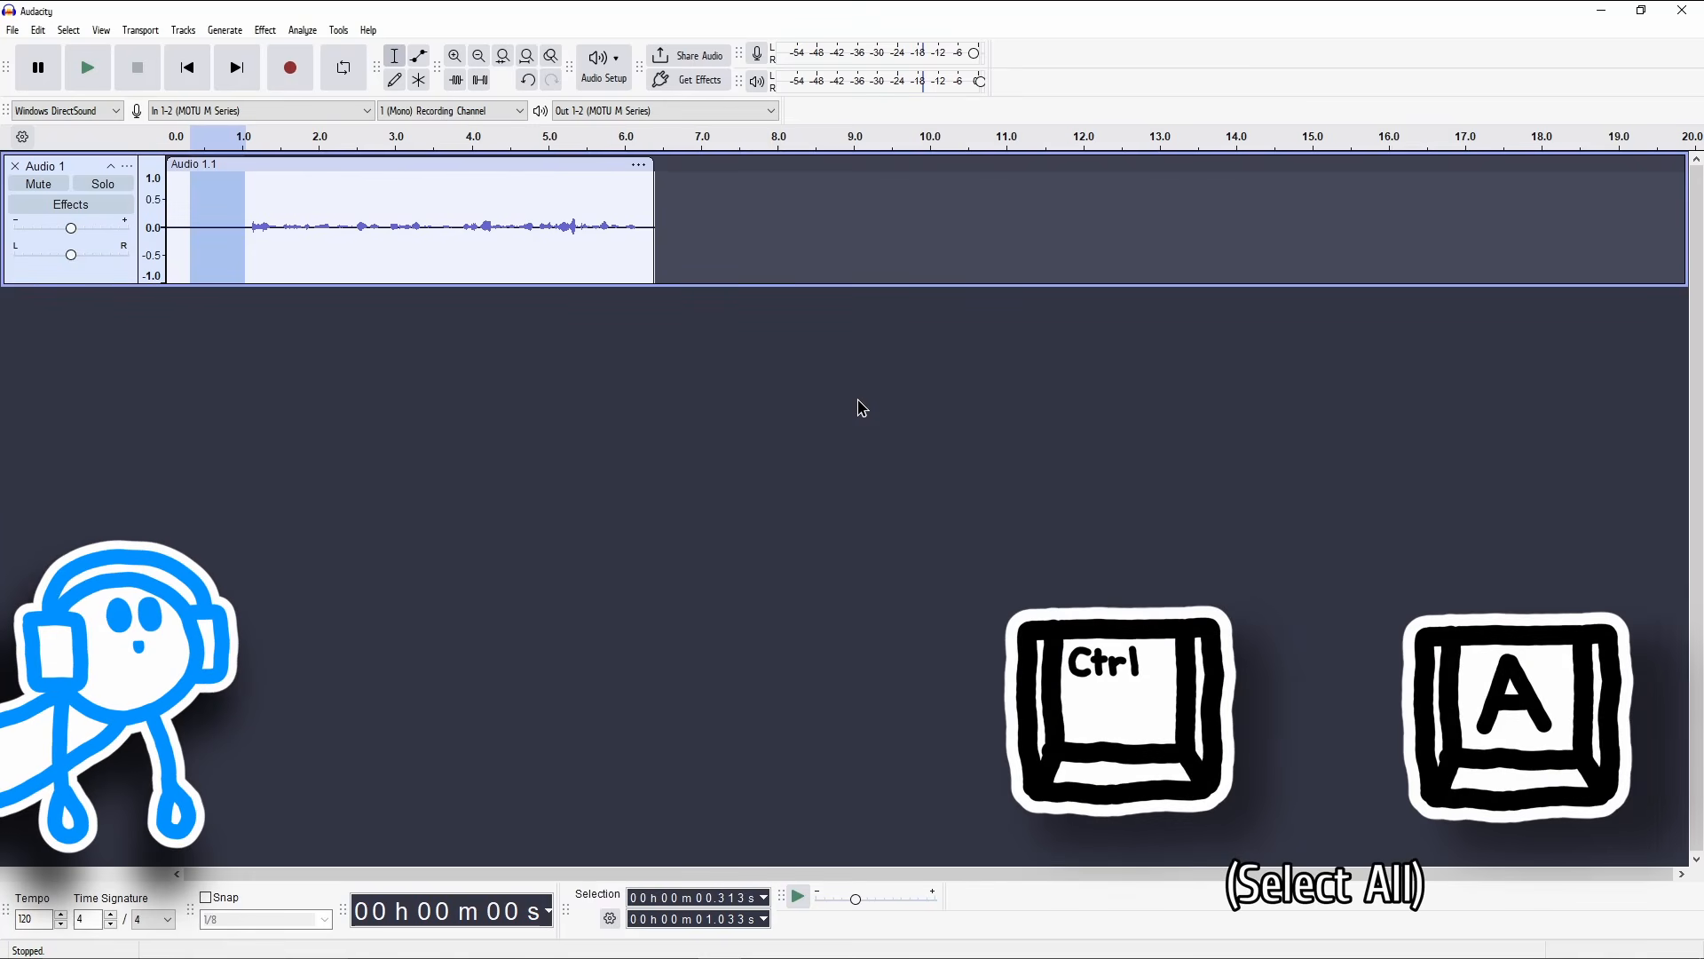
# Step: Apply Noise Reduction to the whole clip with 6 dB reduction, sensitivity 6.00 and 6 smoothing bands, and play it from about 1 second
pyautogui.hotkey('ctrl', 'a')
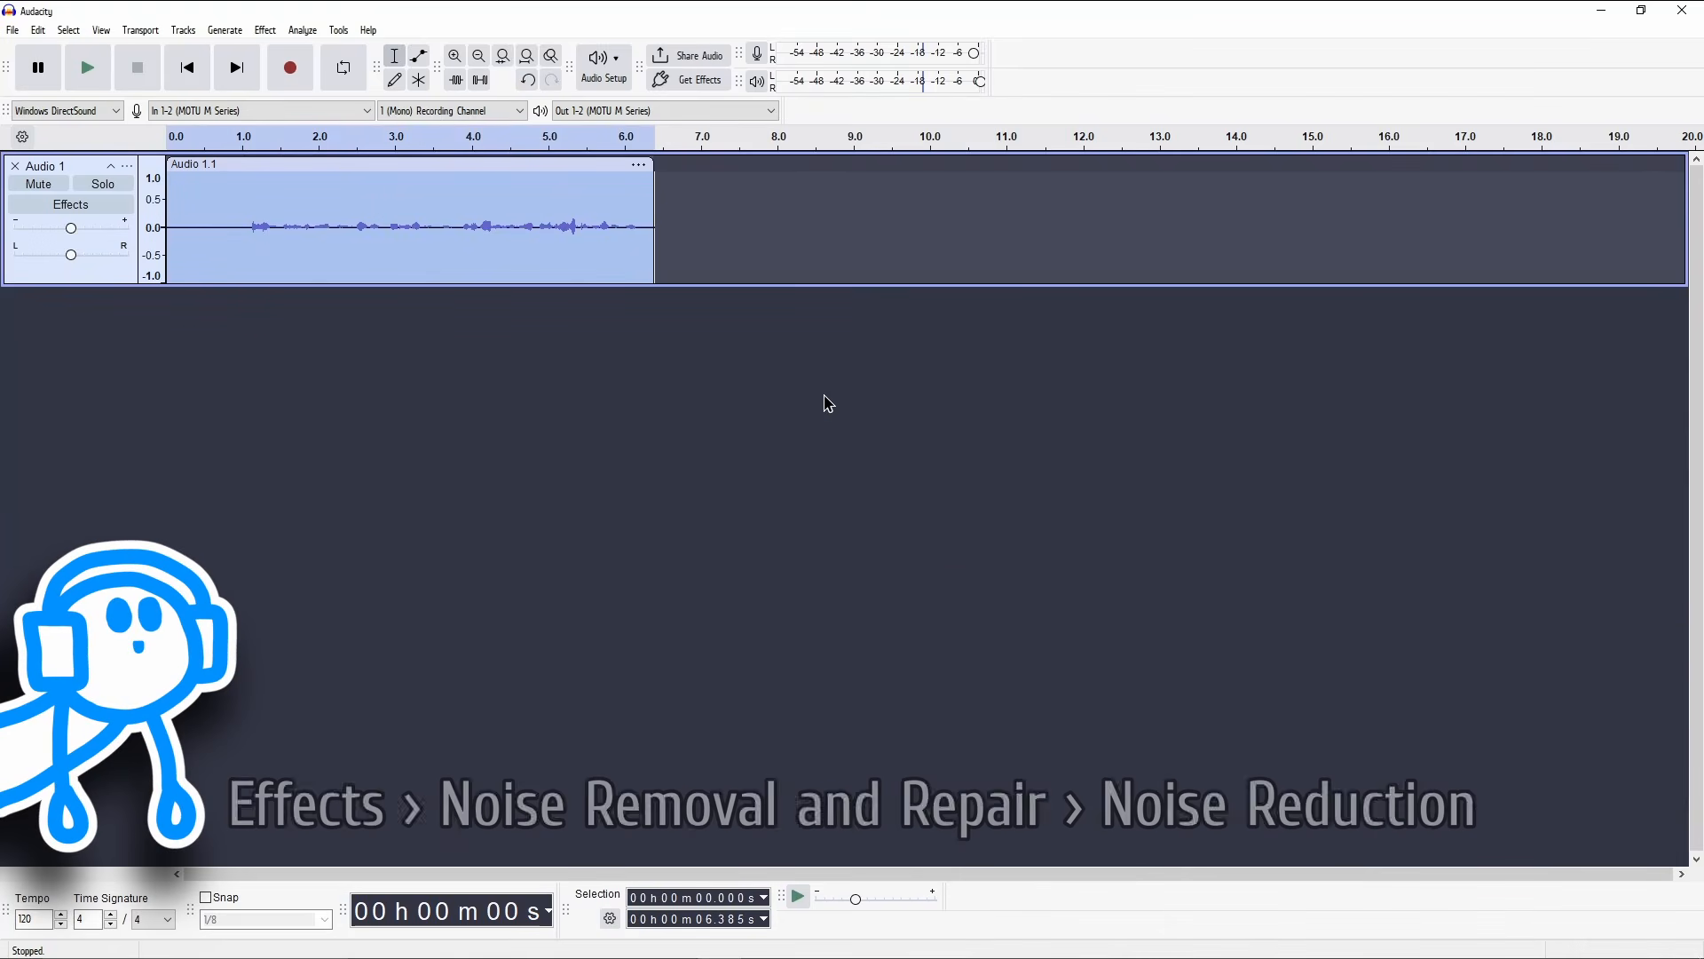
pyautogui.click(263, 33)
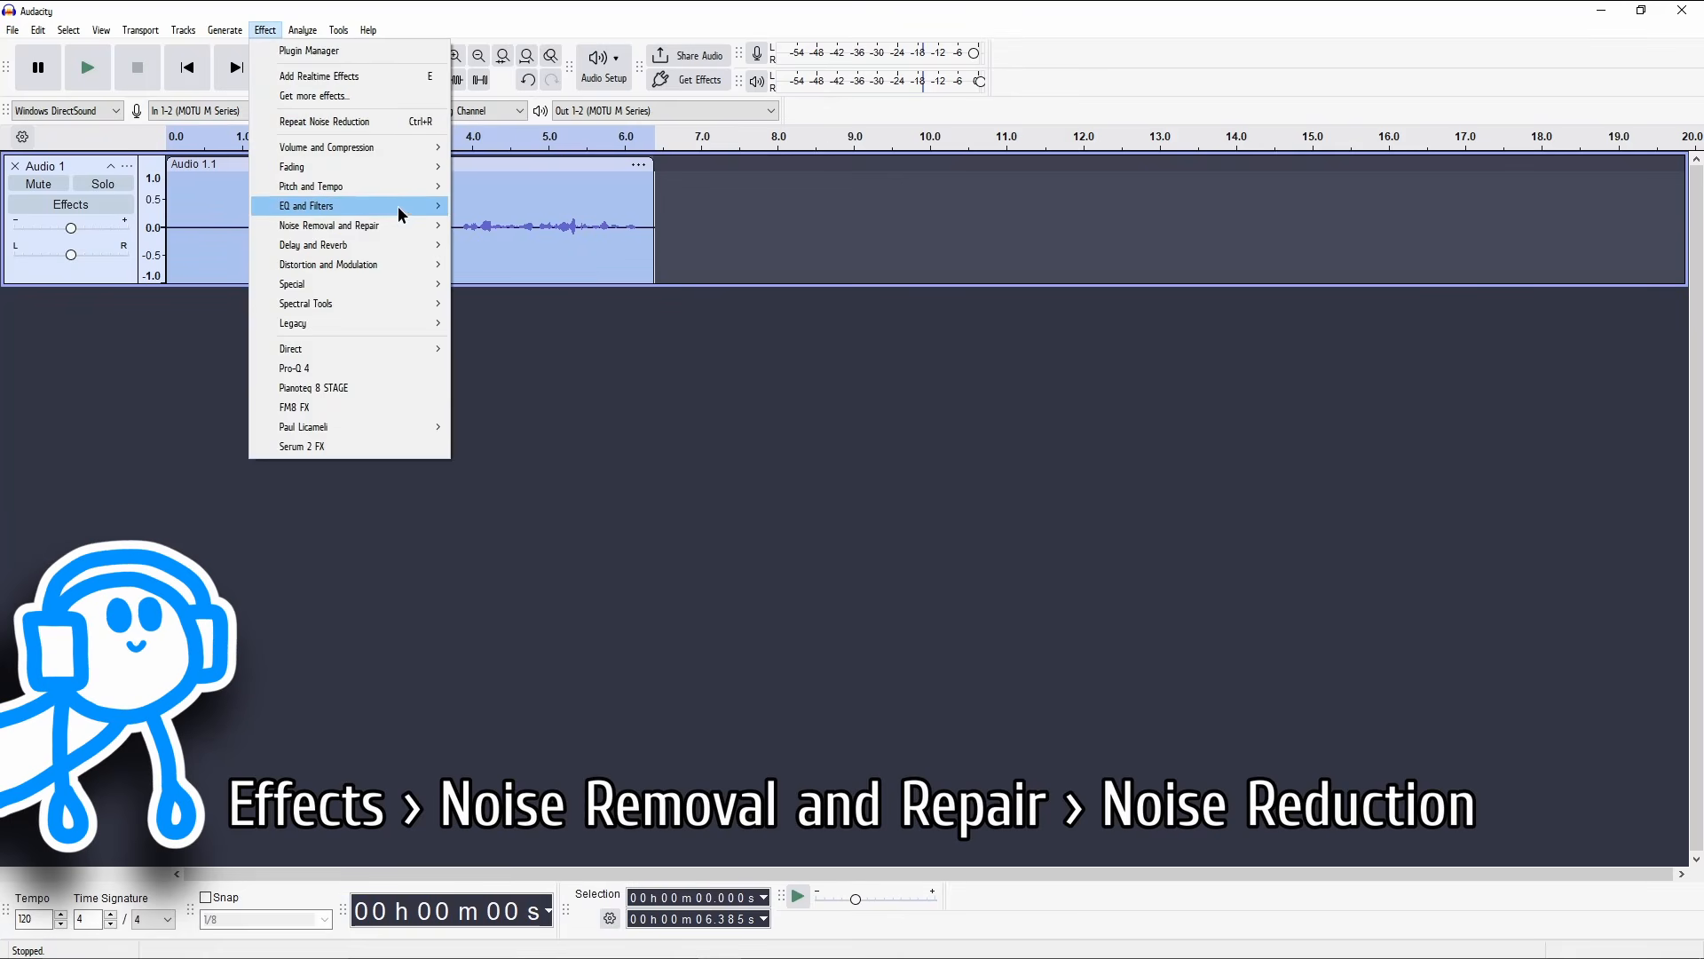
pyautogui.moveTo(417, 225)
pyautogui.click(547, 284)
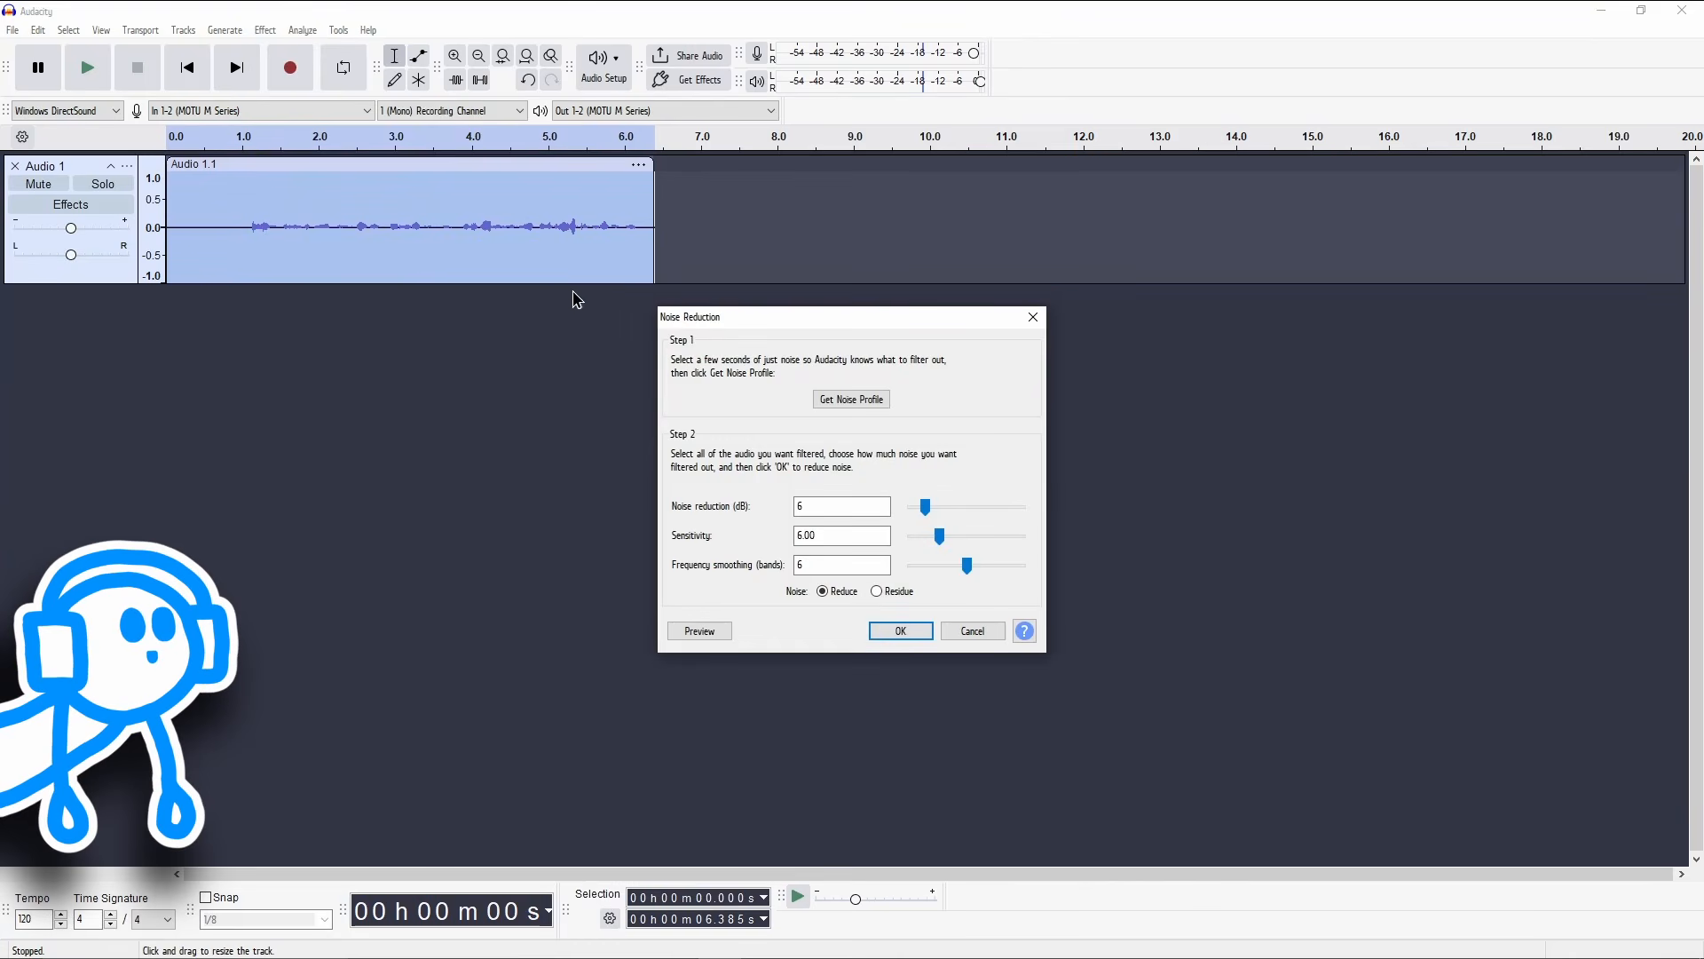
pyautogui.click(921, 637)
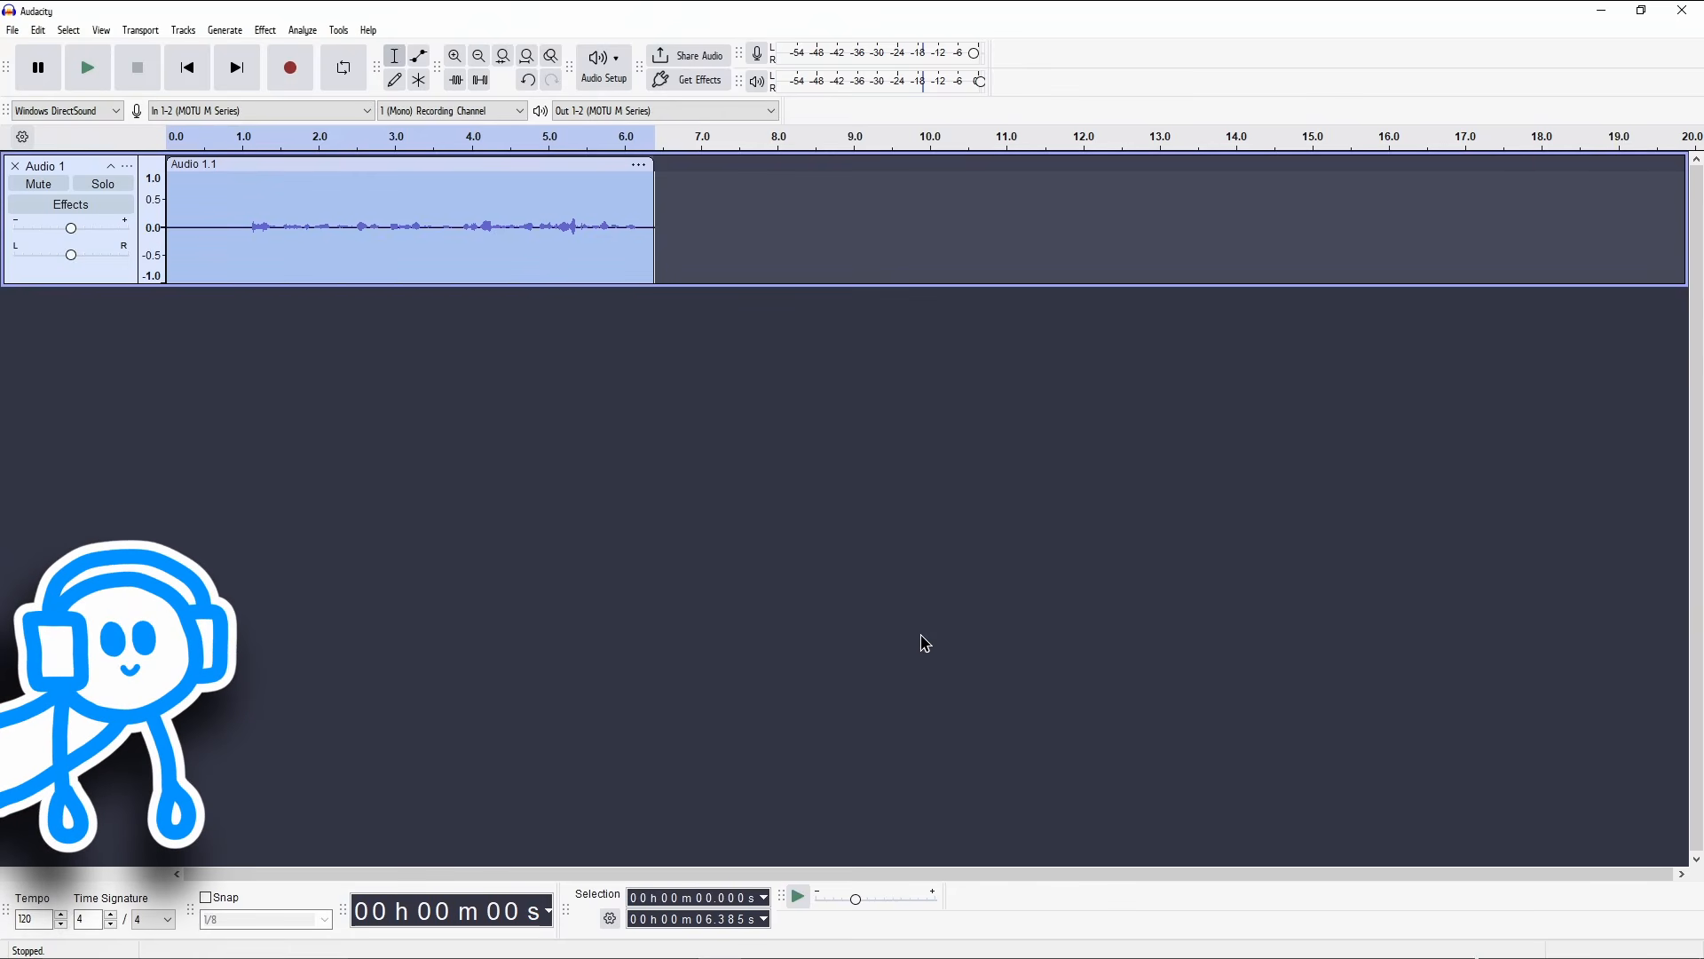
pyautogui.click(242, 202)
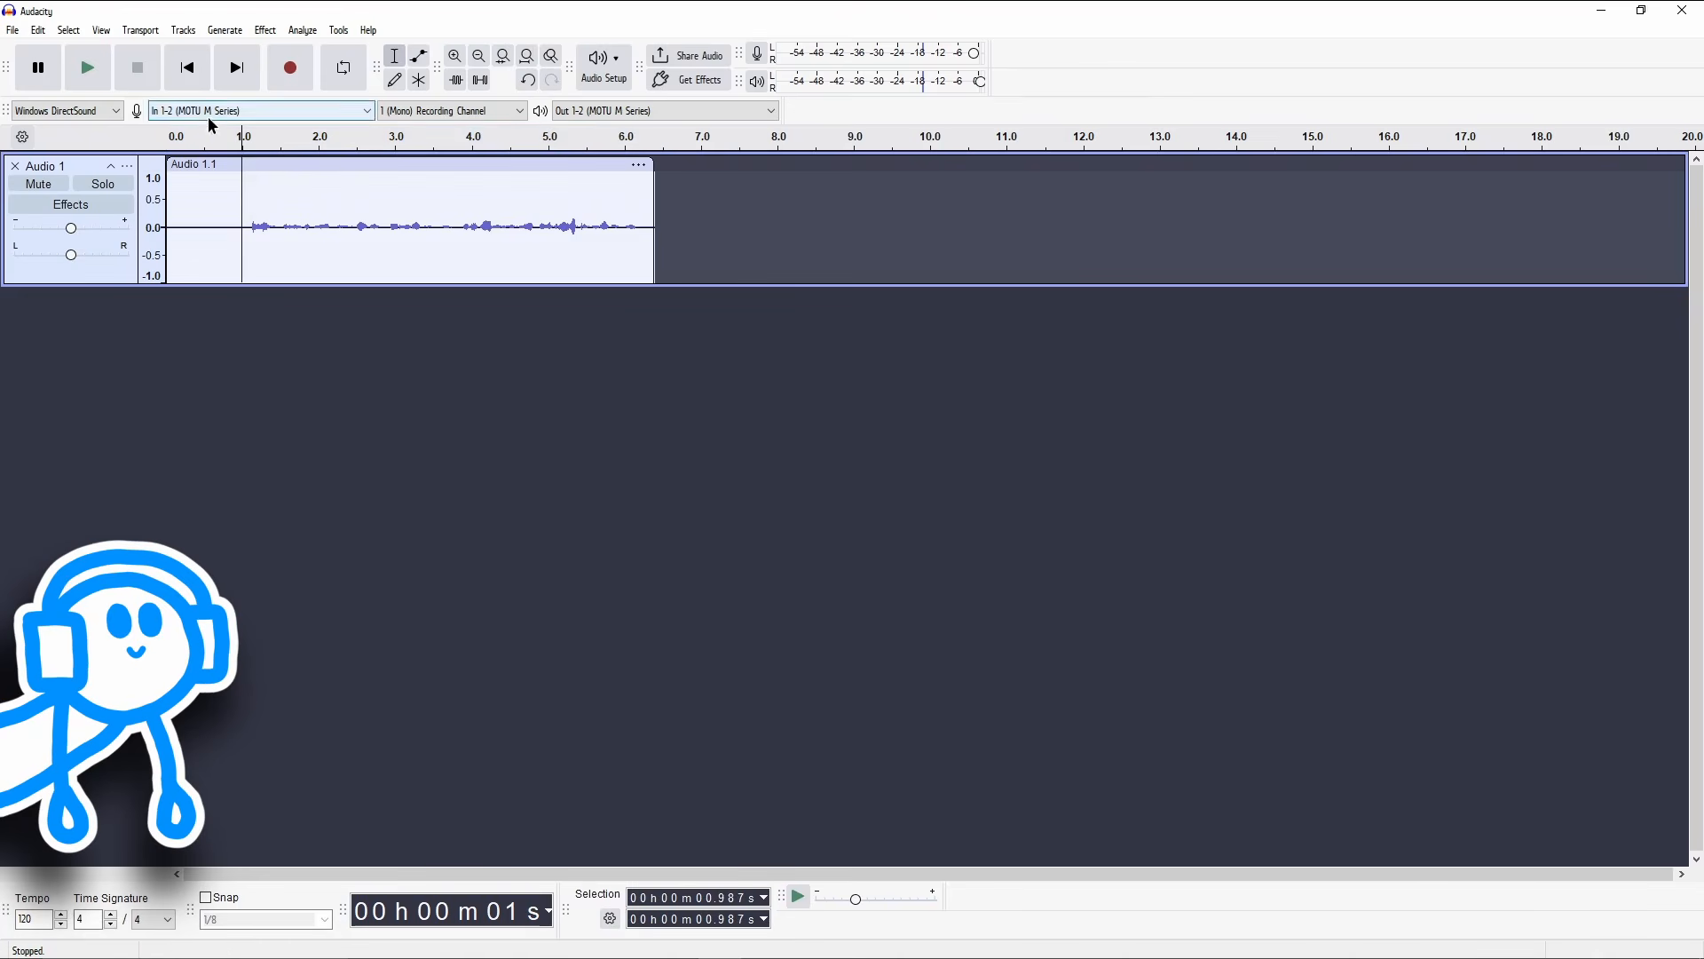
pyautogui.click(84, 68)
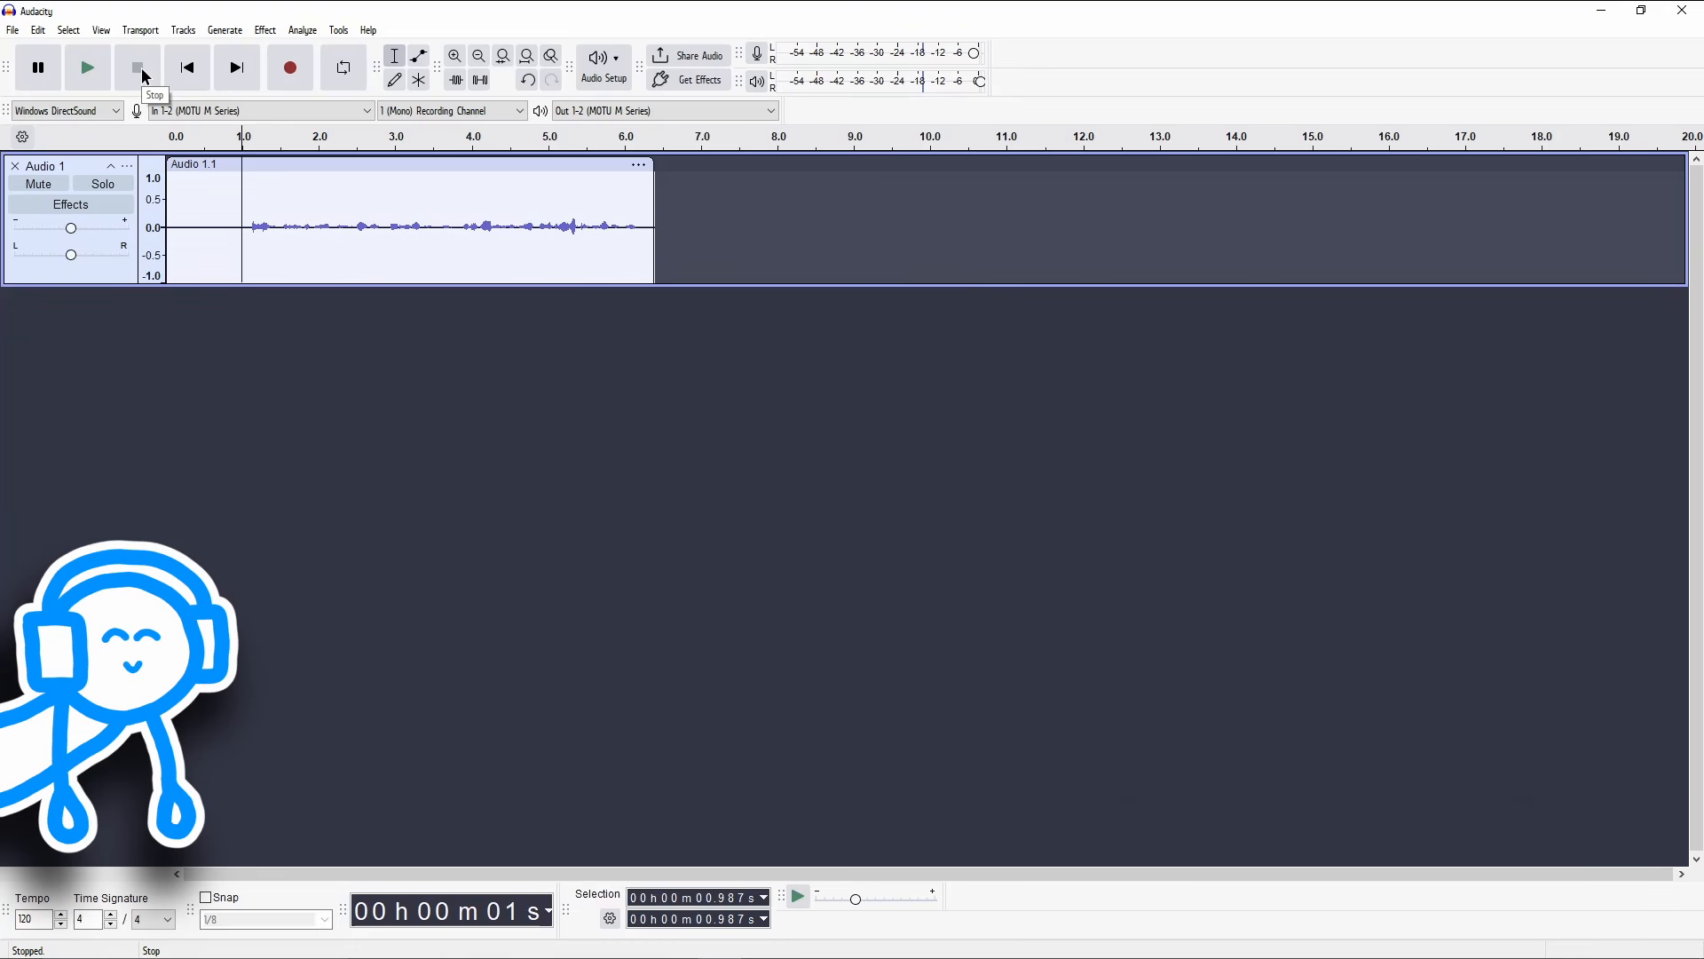
# Step: Open the Reverb effect for the whole clip and preview it with its current settings
pyautogui.hotkey('ctrl', 'a')
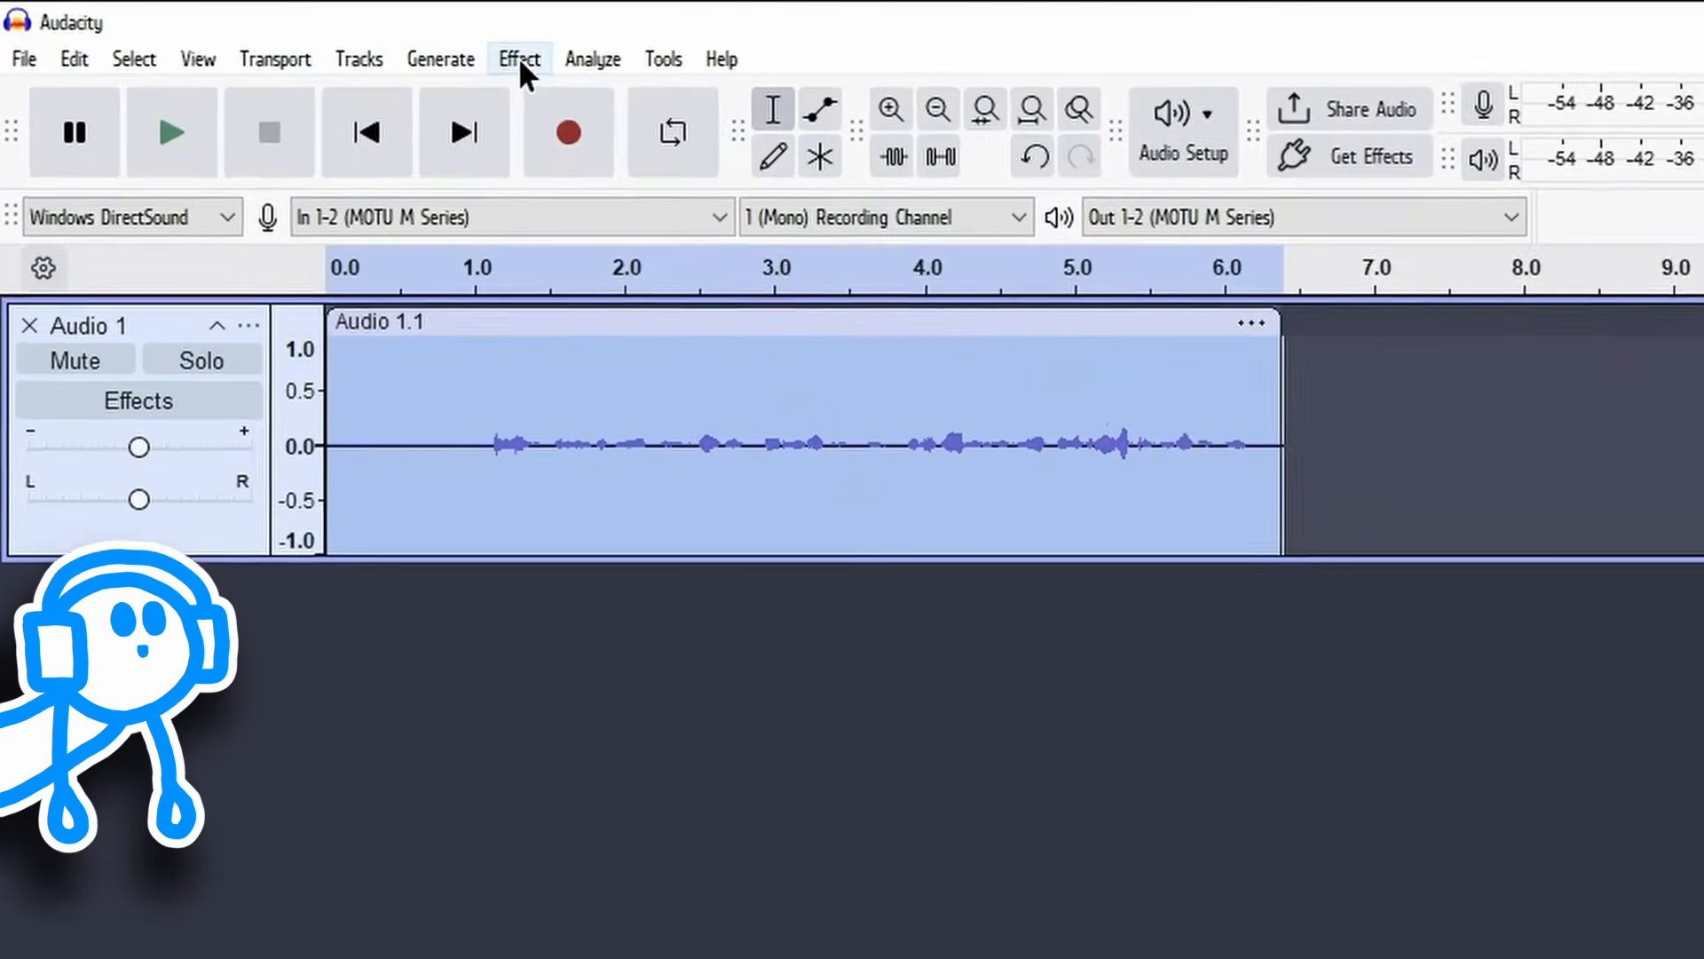
pyautogui.click(276, 31)
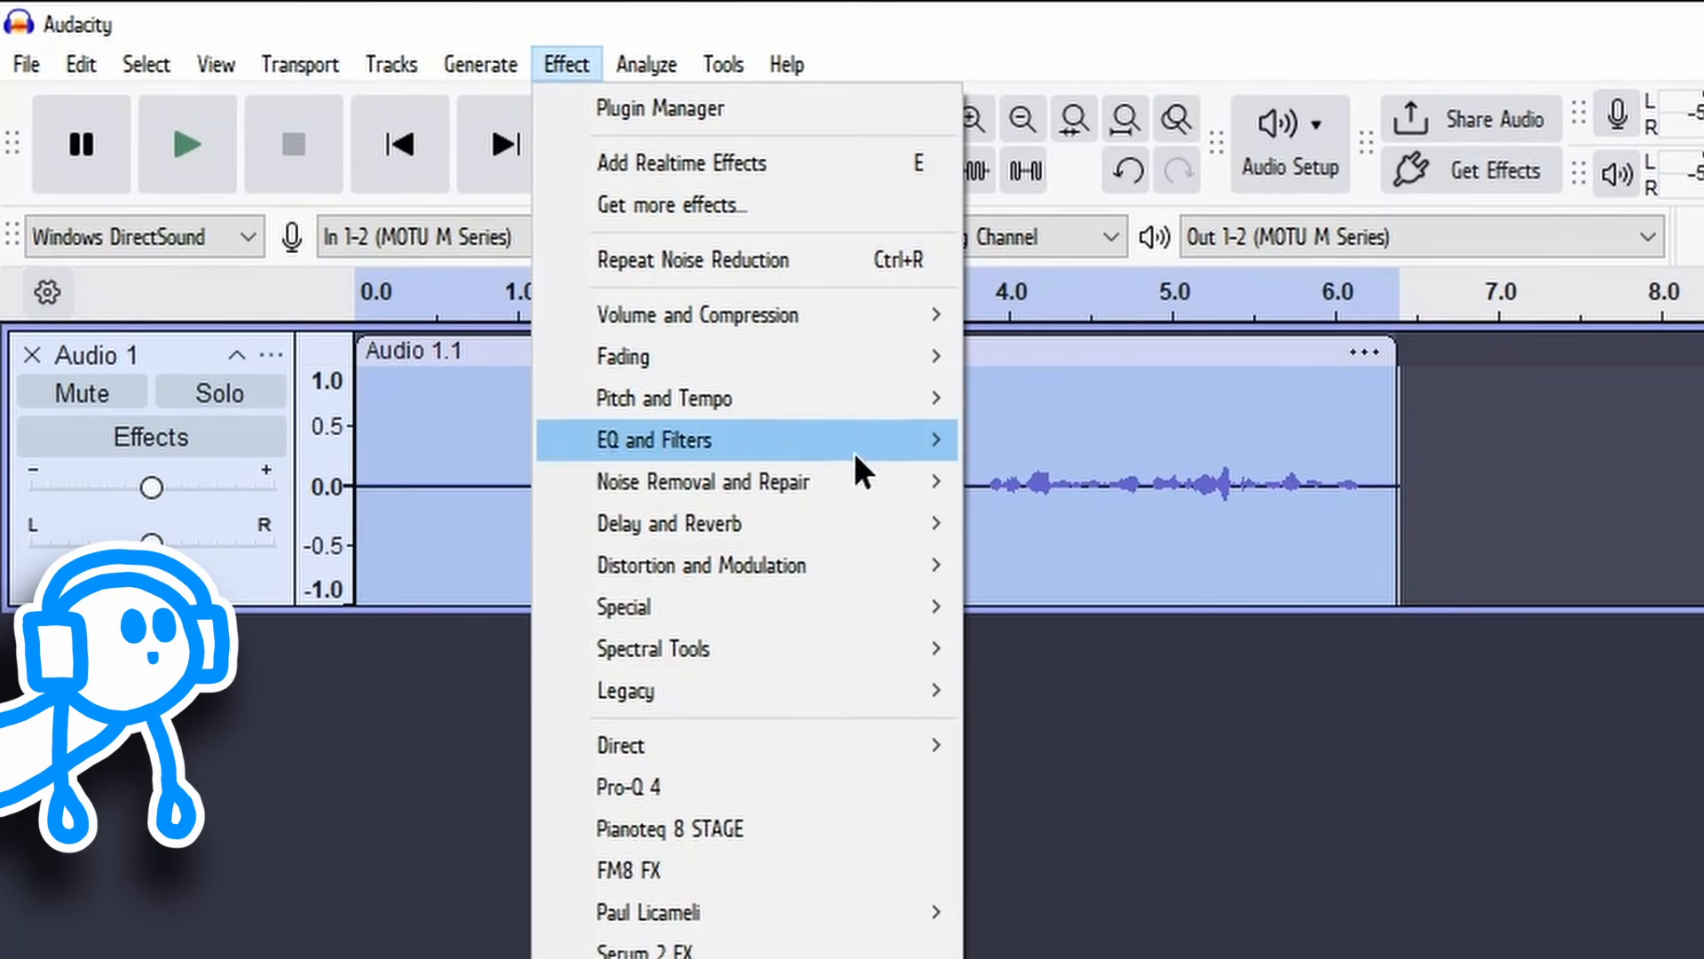
pyautogui.moveTo(849, 524)
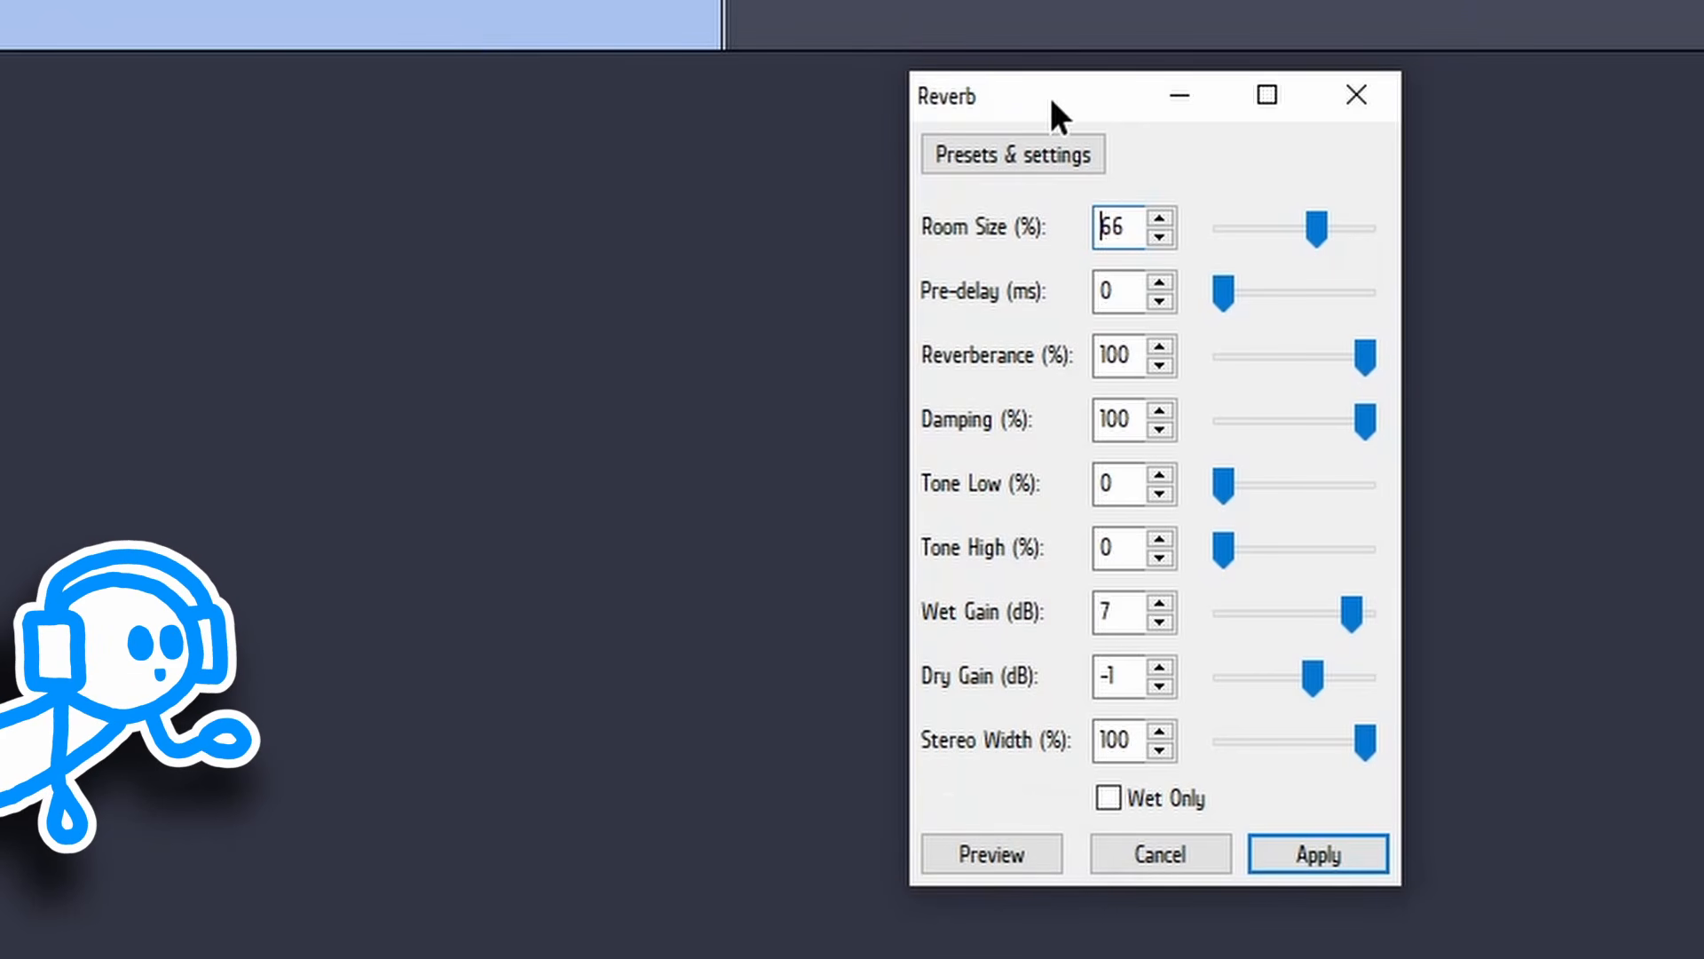
pyautogui.click(998, 846)
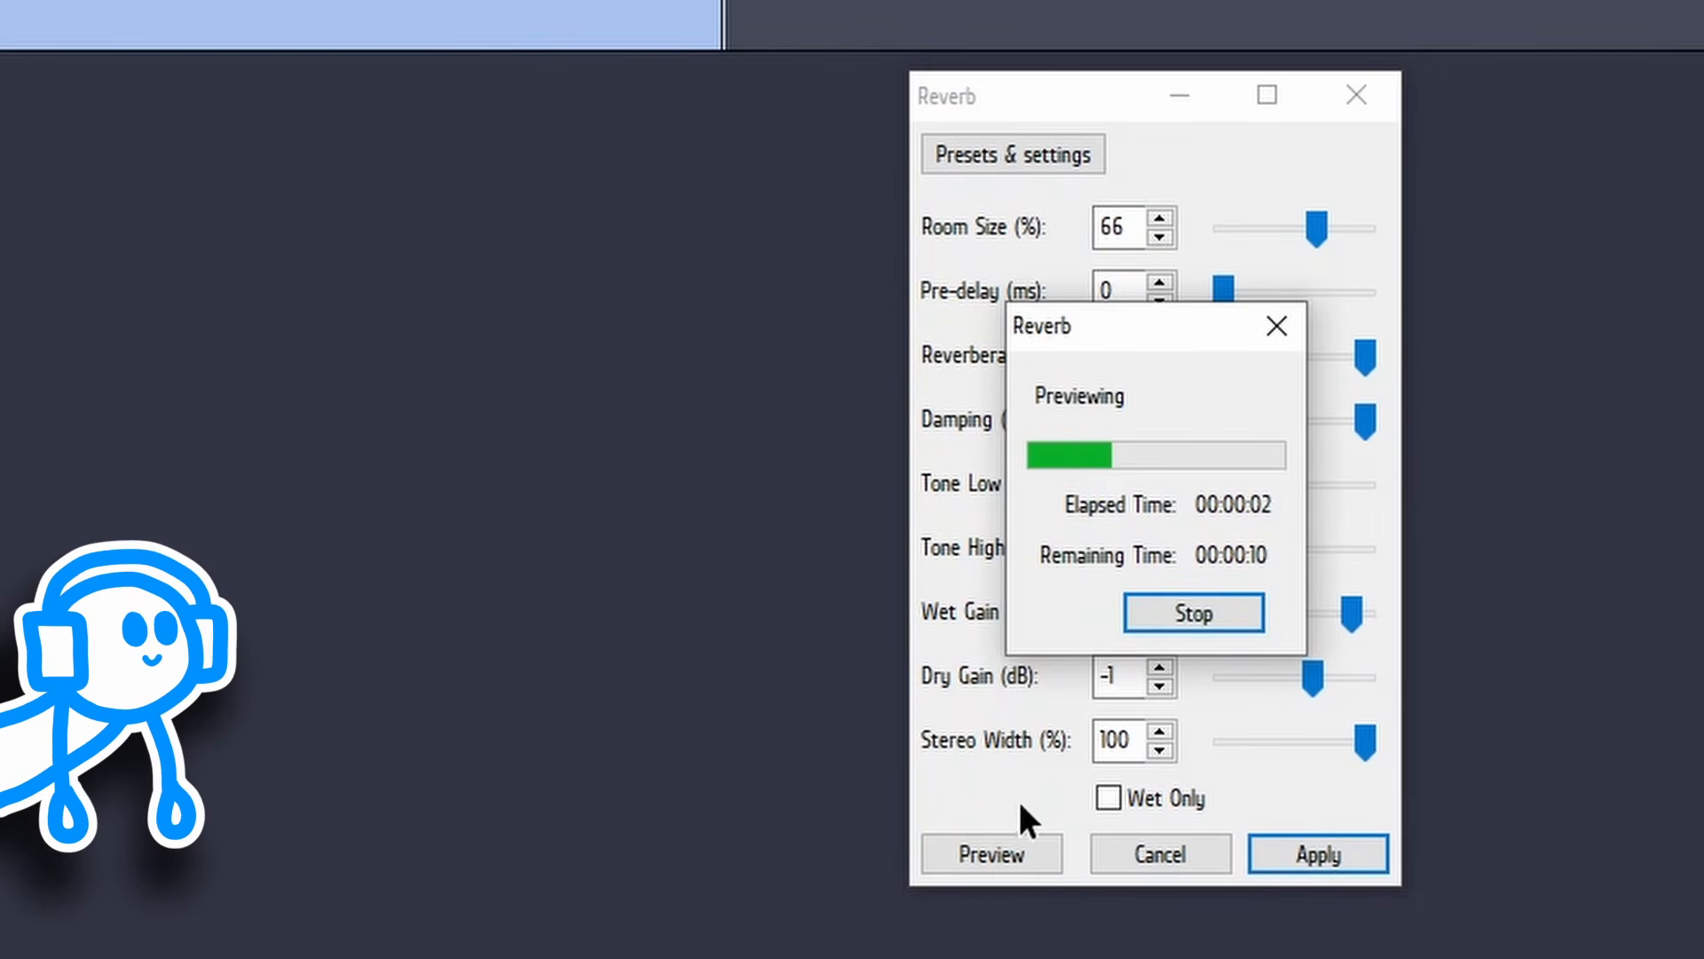
pyautogui.click(1161, 620)
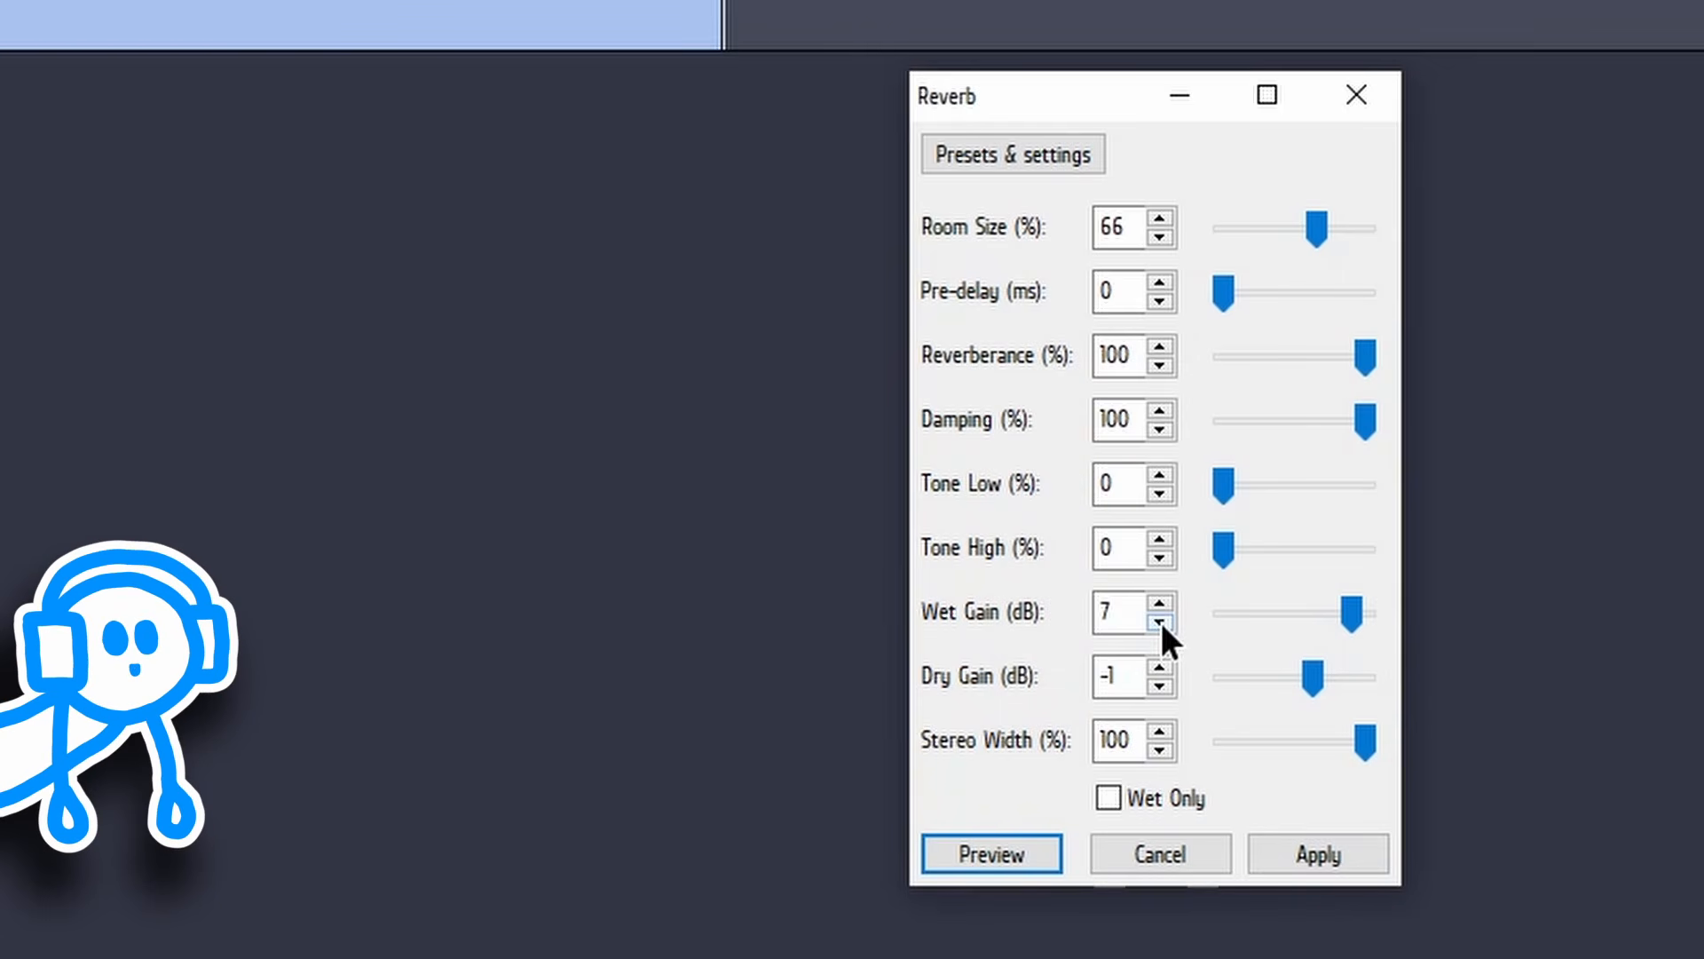
# Step: Load the Church Hall factory preset in Reverb, preview it and apply it to the whole clip
pyautogui.click(1035, 160)
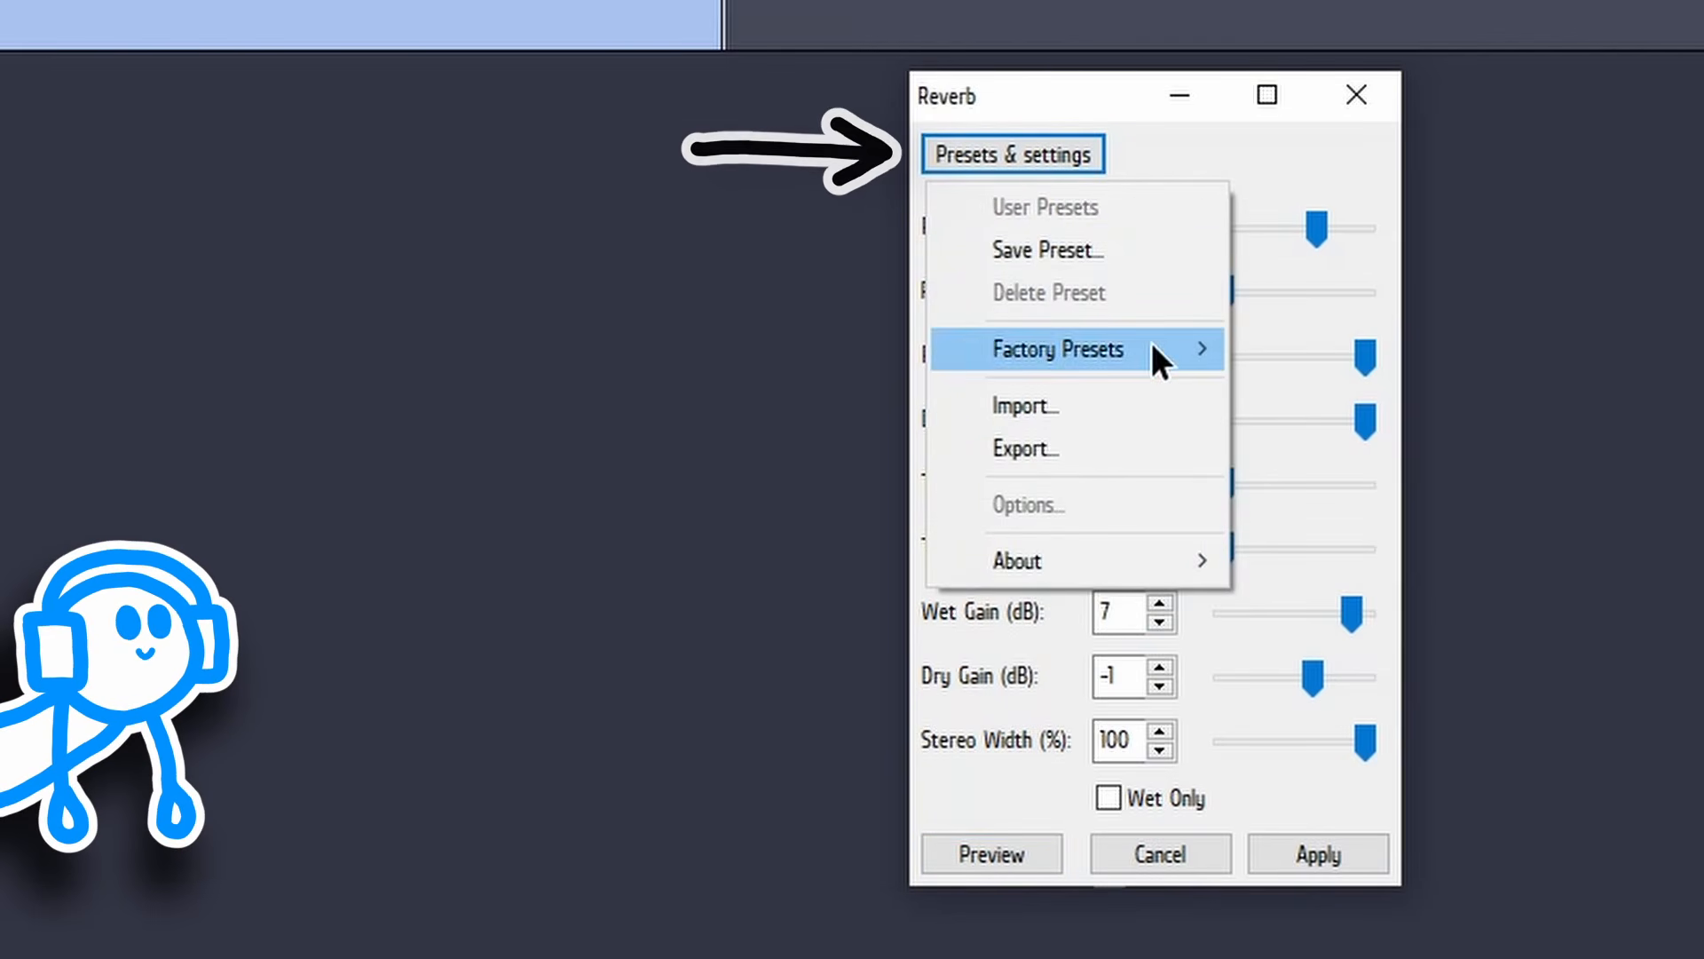
pyautogui.moveTo(1153, 351)
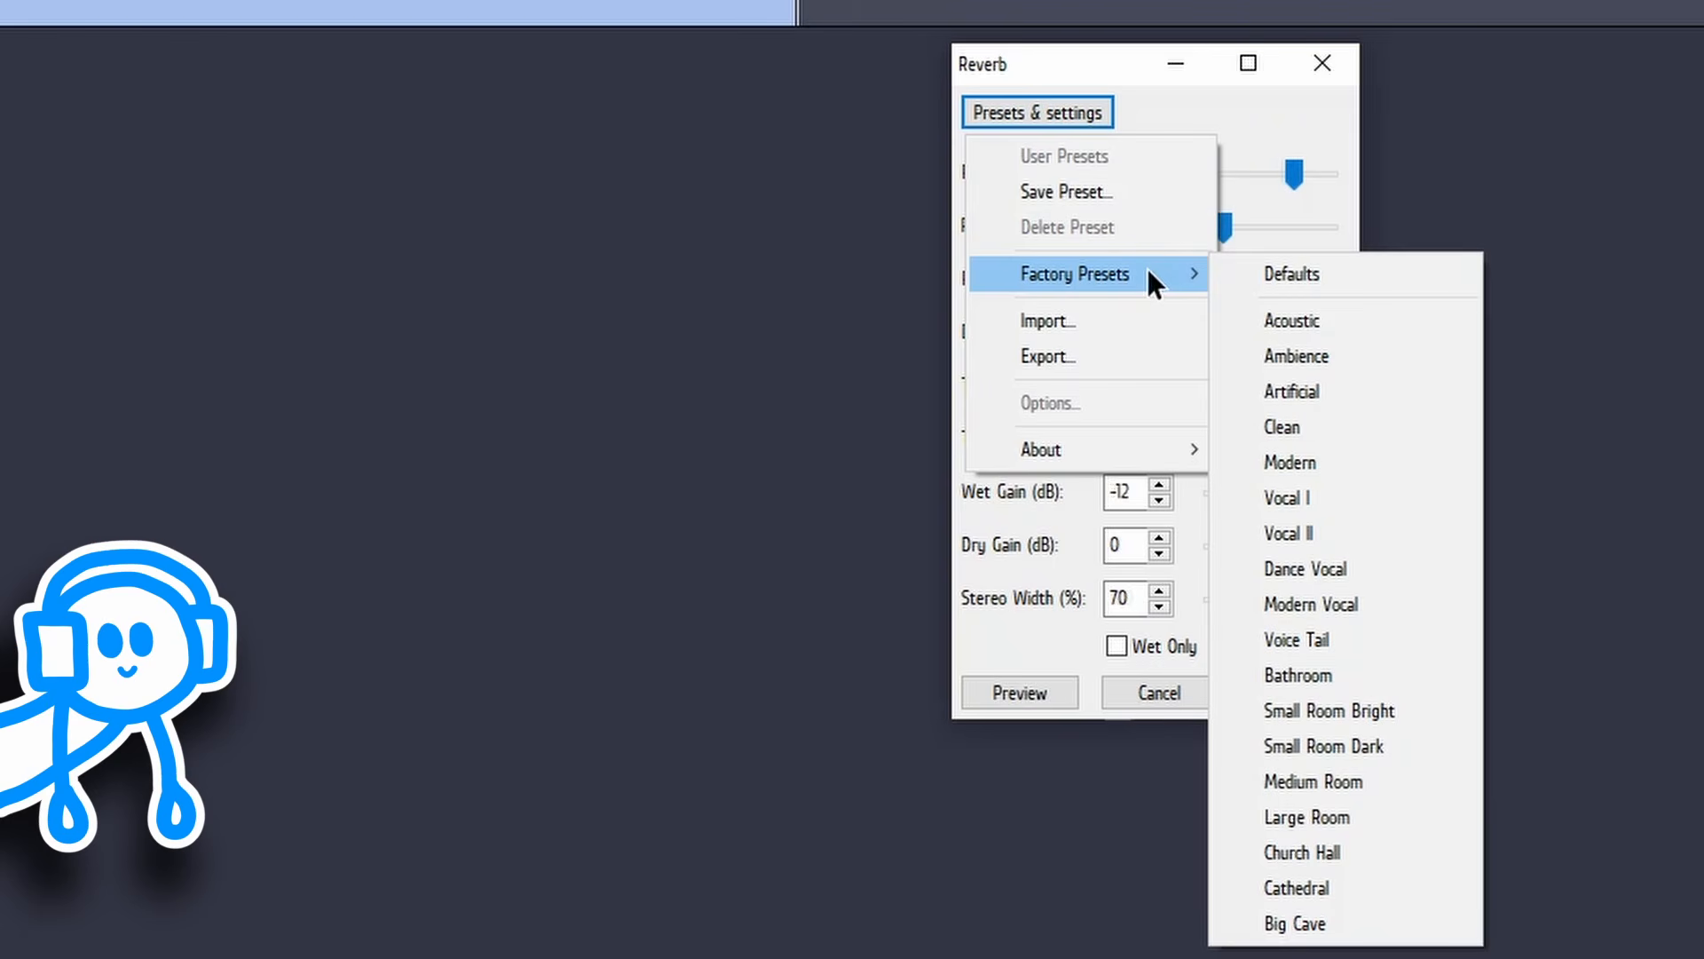
pyautogui.click(1381, 850)
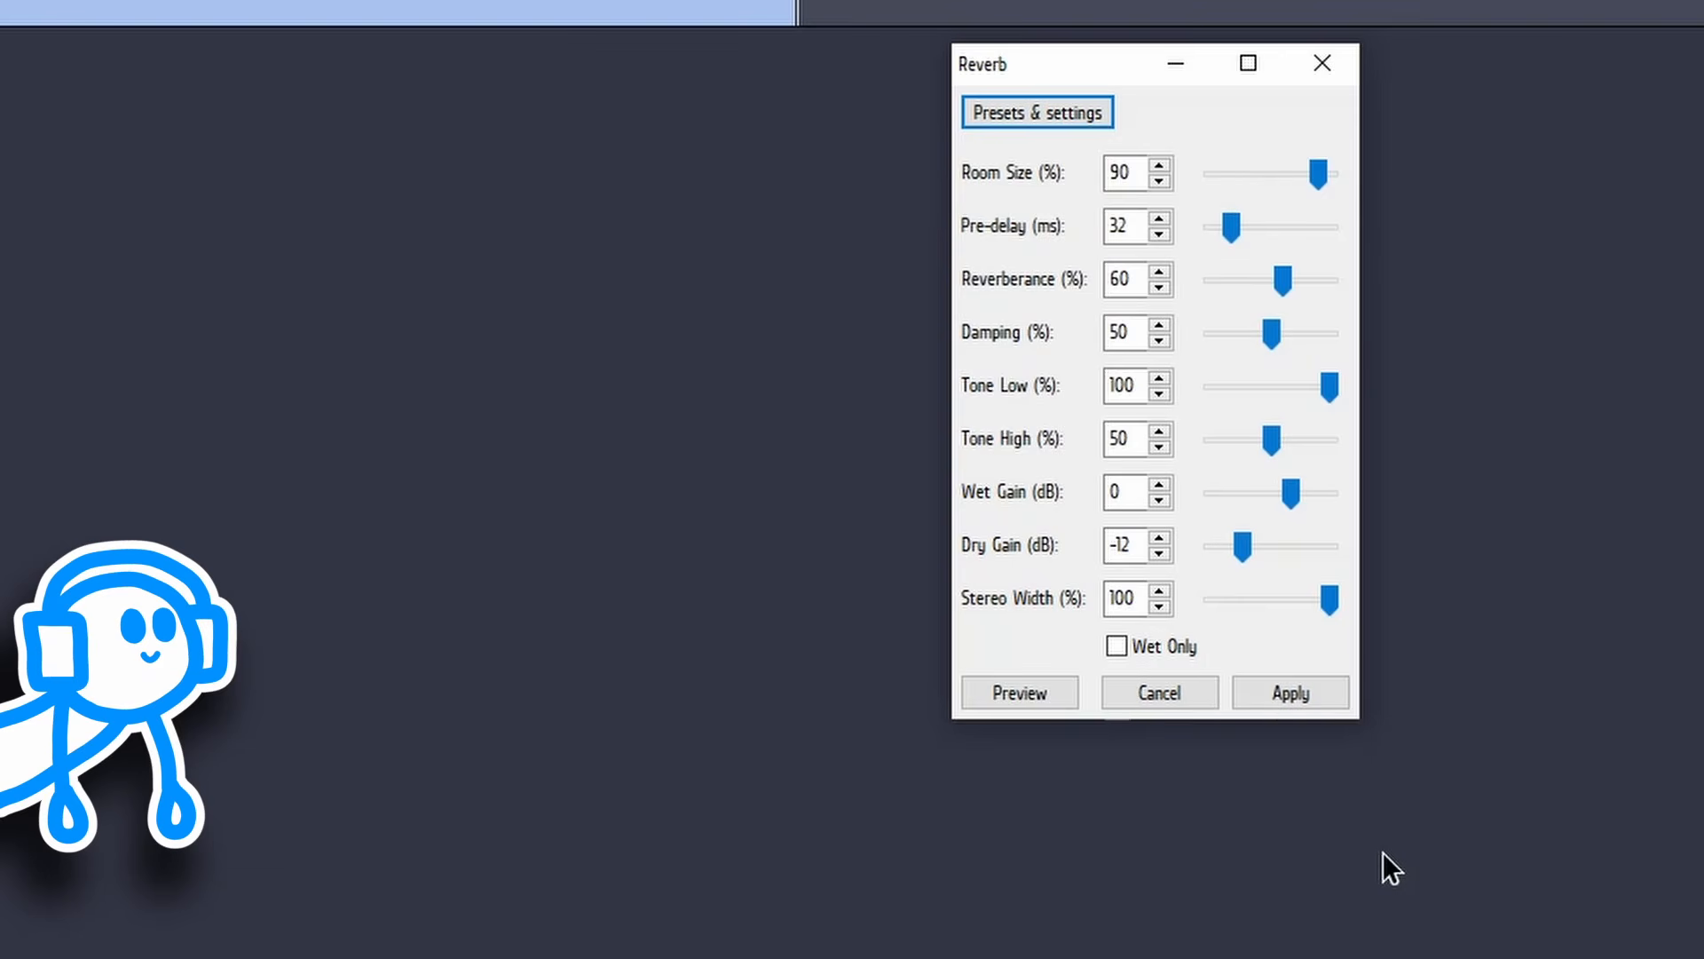
pyautogui.click(1062, 699)
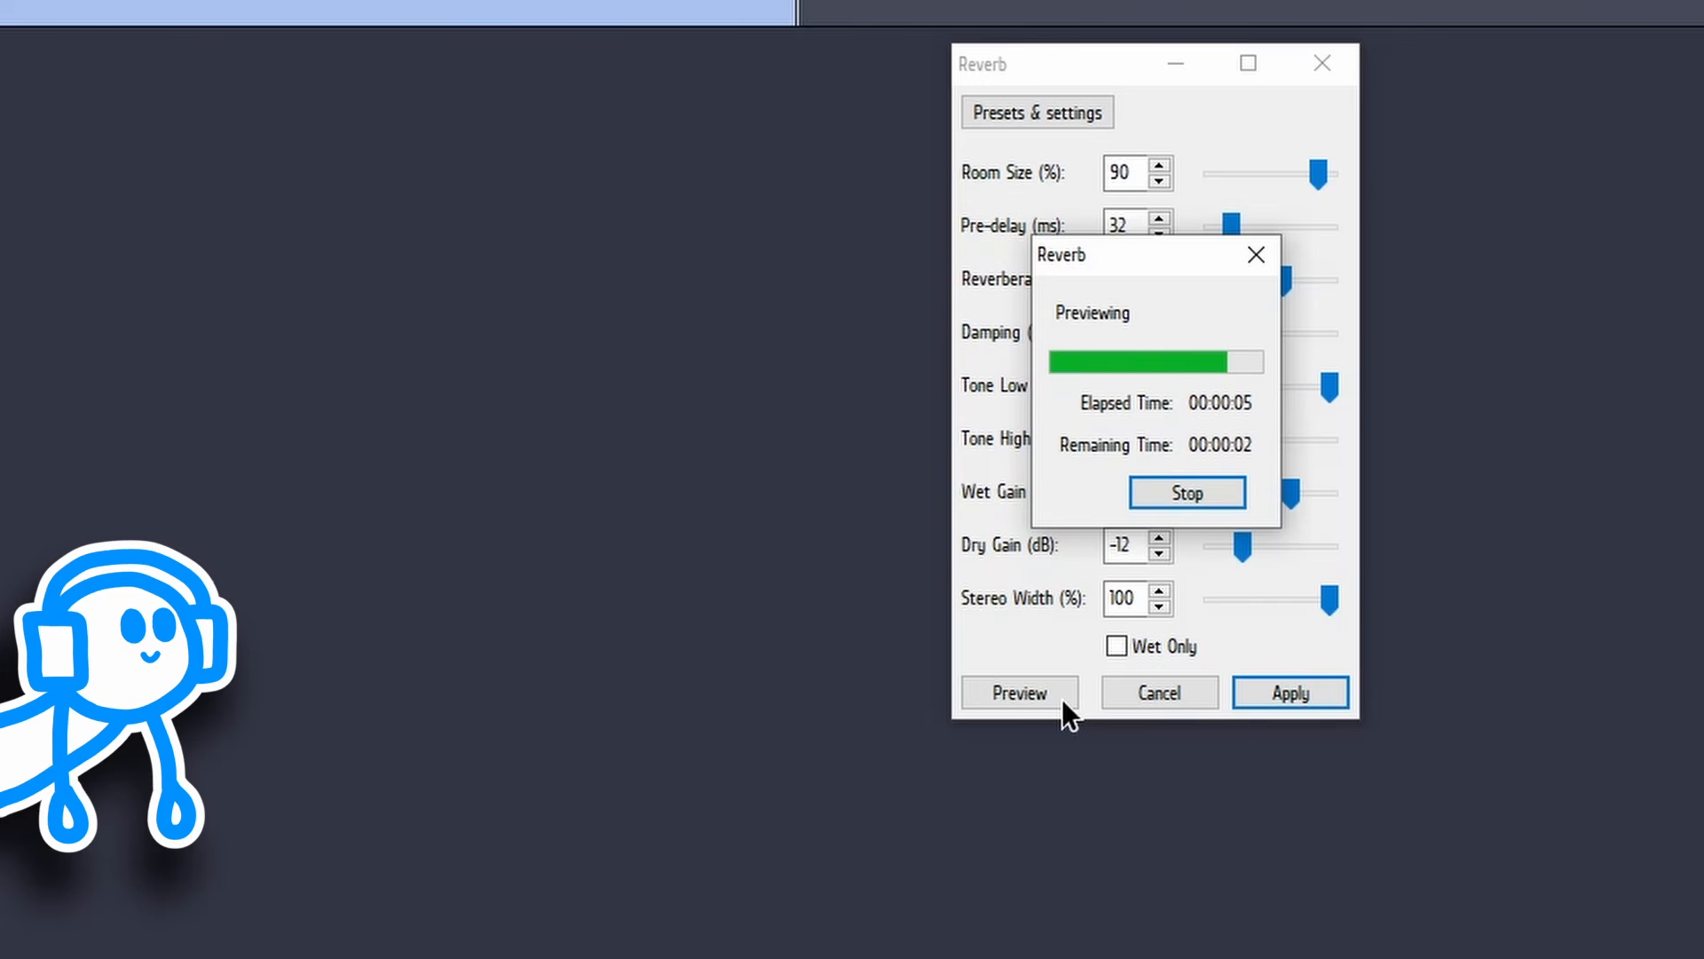
pyautogui.click(1290, 706)
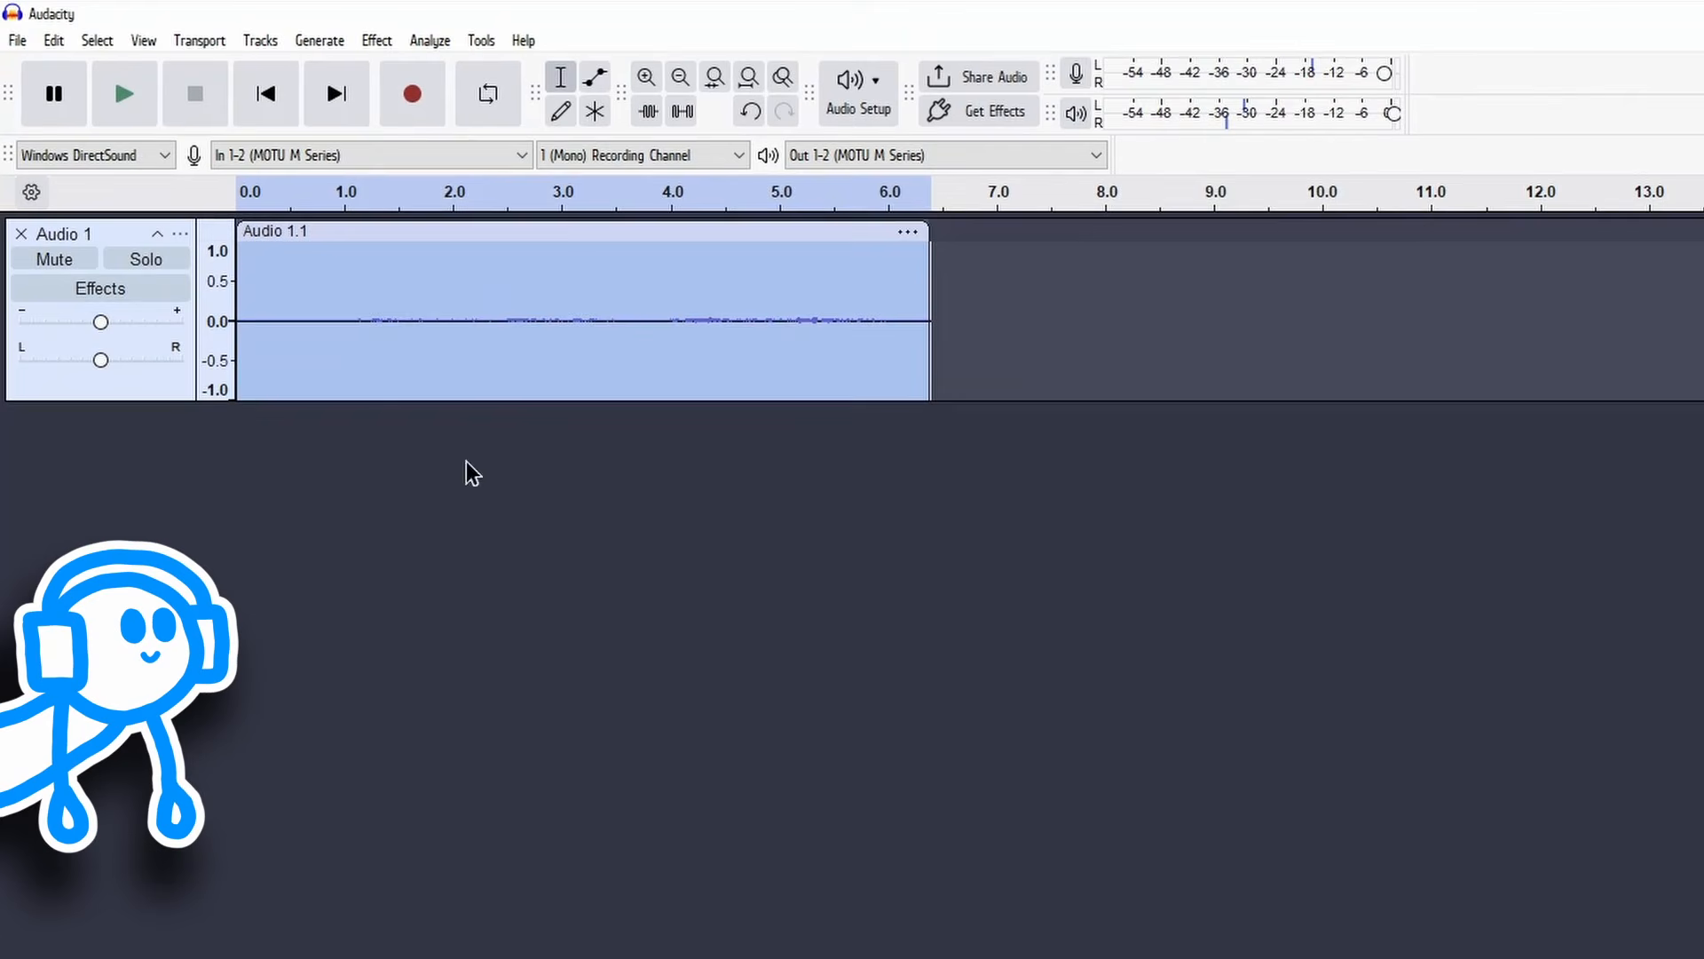
# Step: Play the clip with the applied reverb, and undo the Reverb effect
pyautogui.click(115, 92)
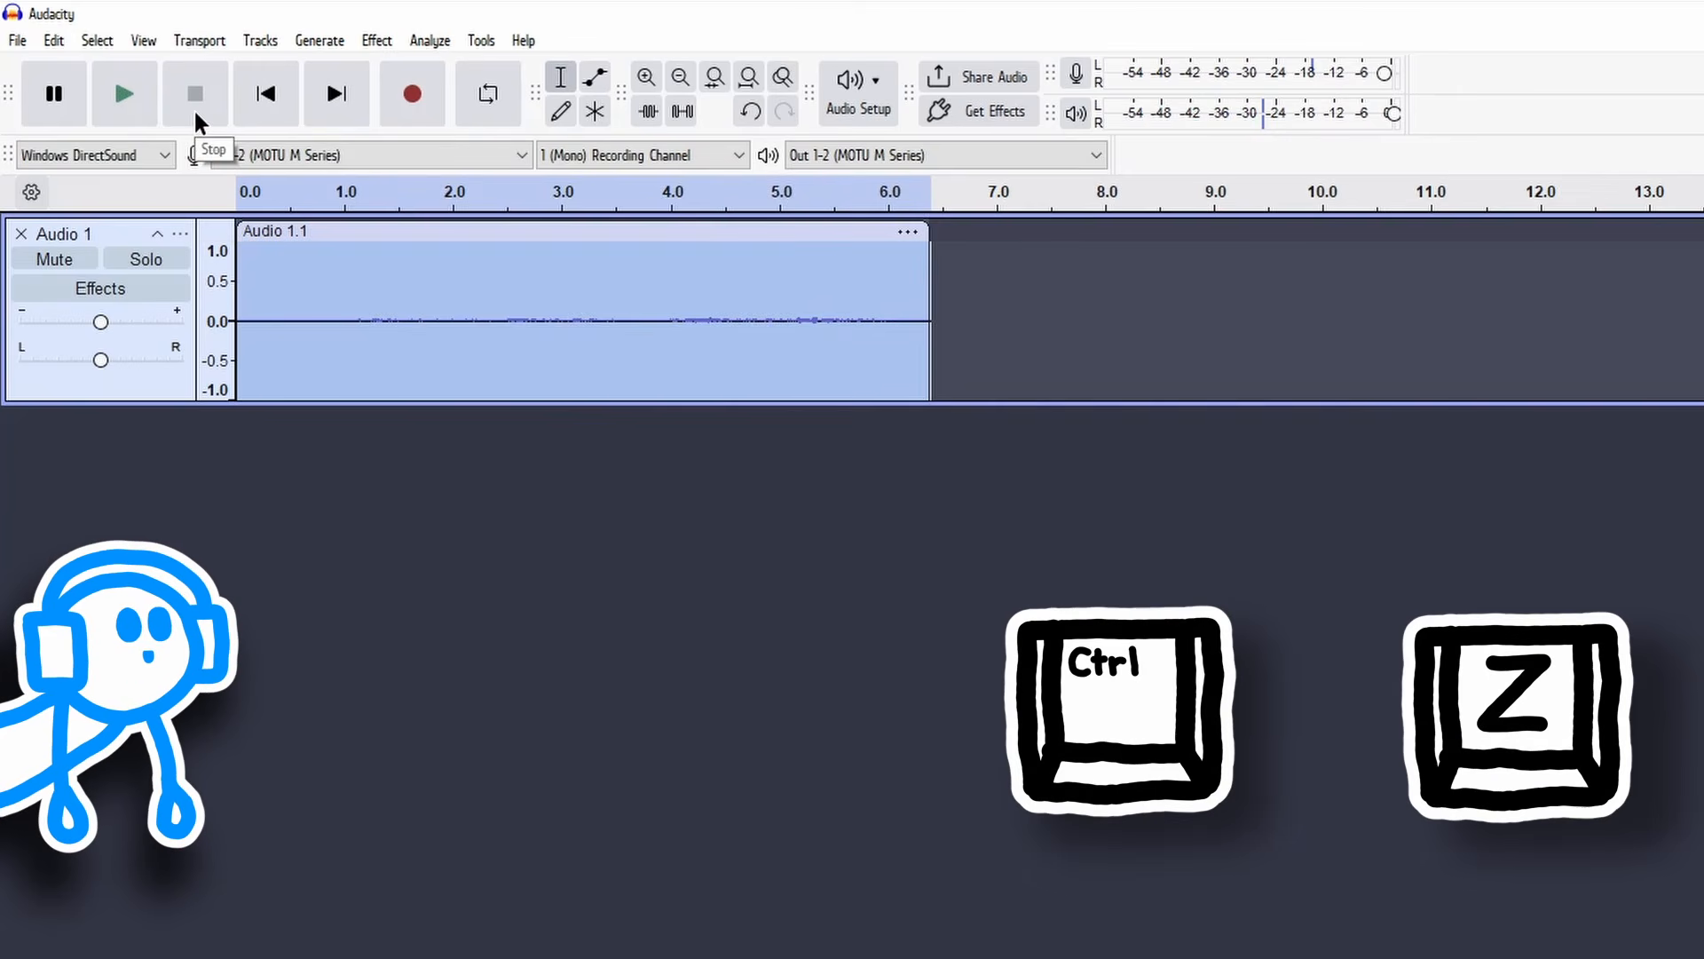
pyautogui.hotkey('ctrl', 'z')
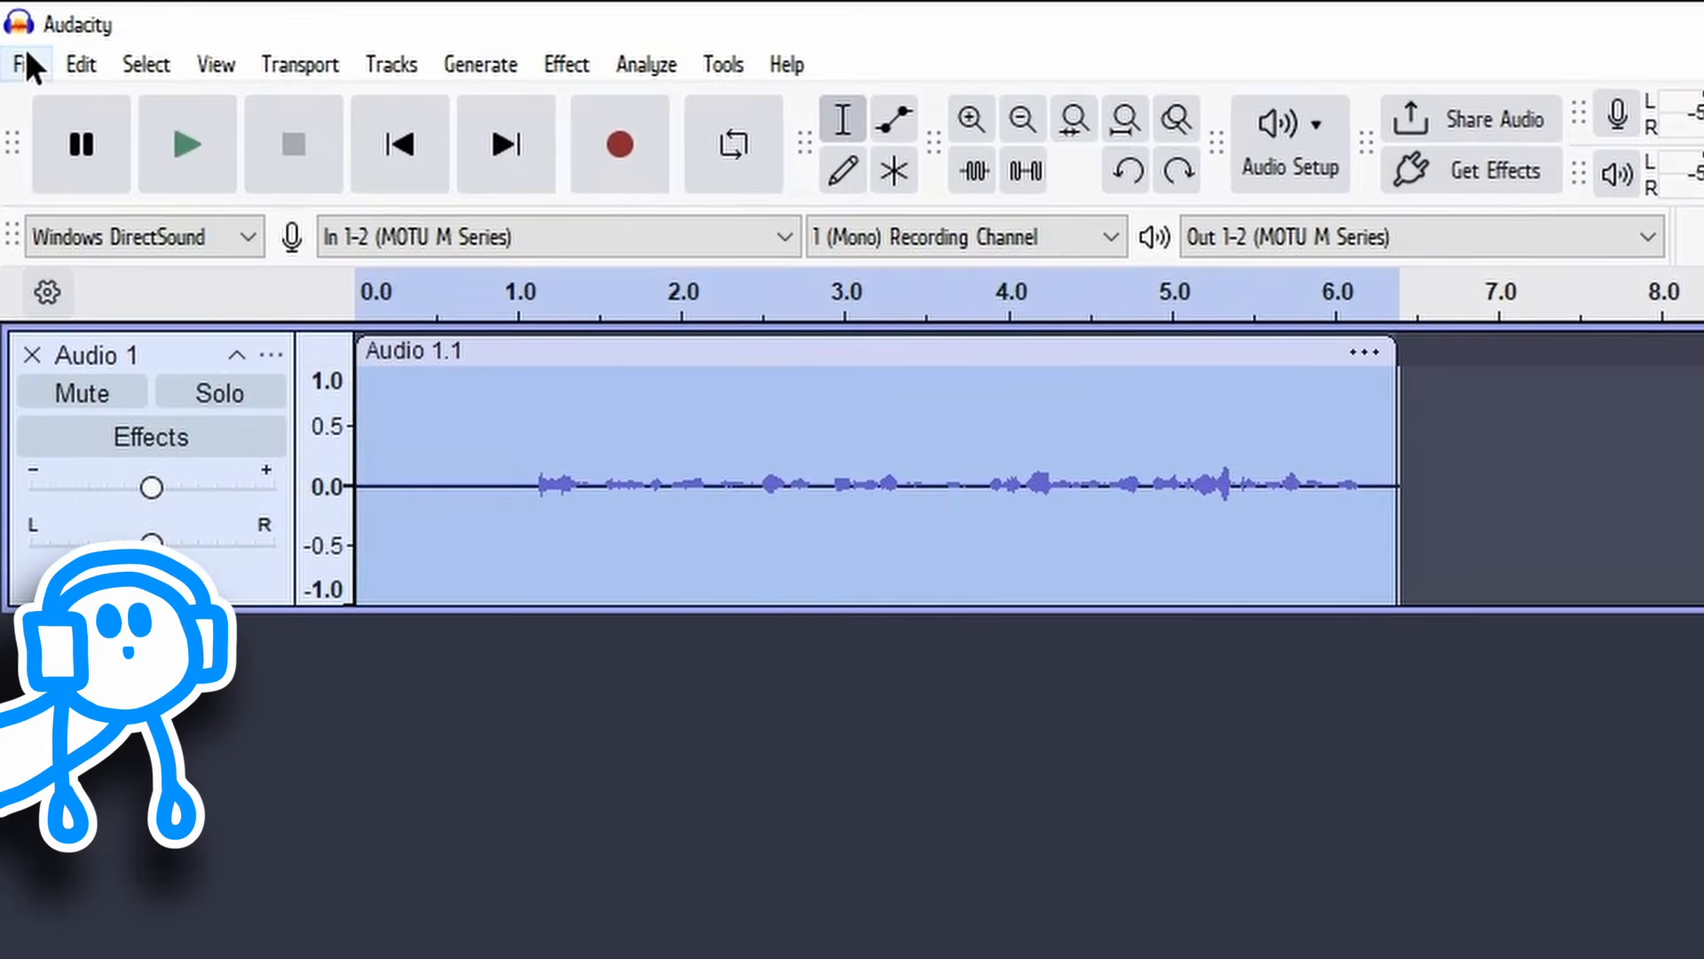
# Step: Open the list of file commands
pyautogui.click(27, 53)
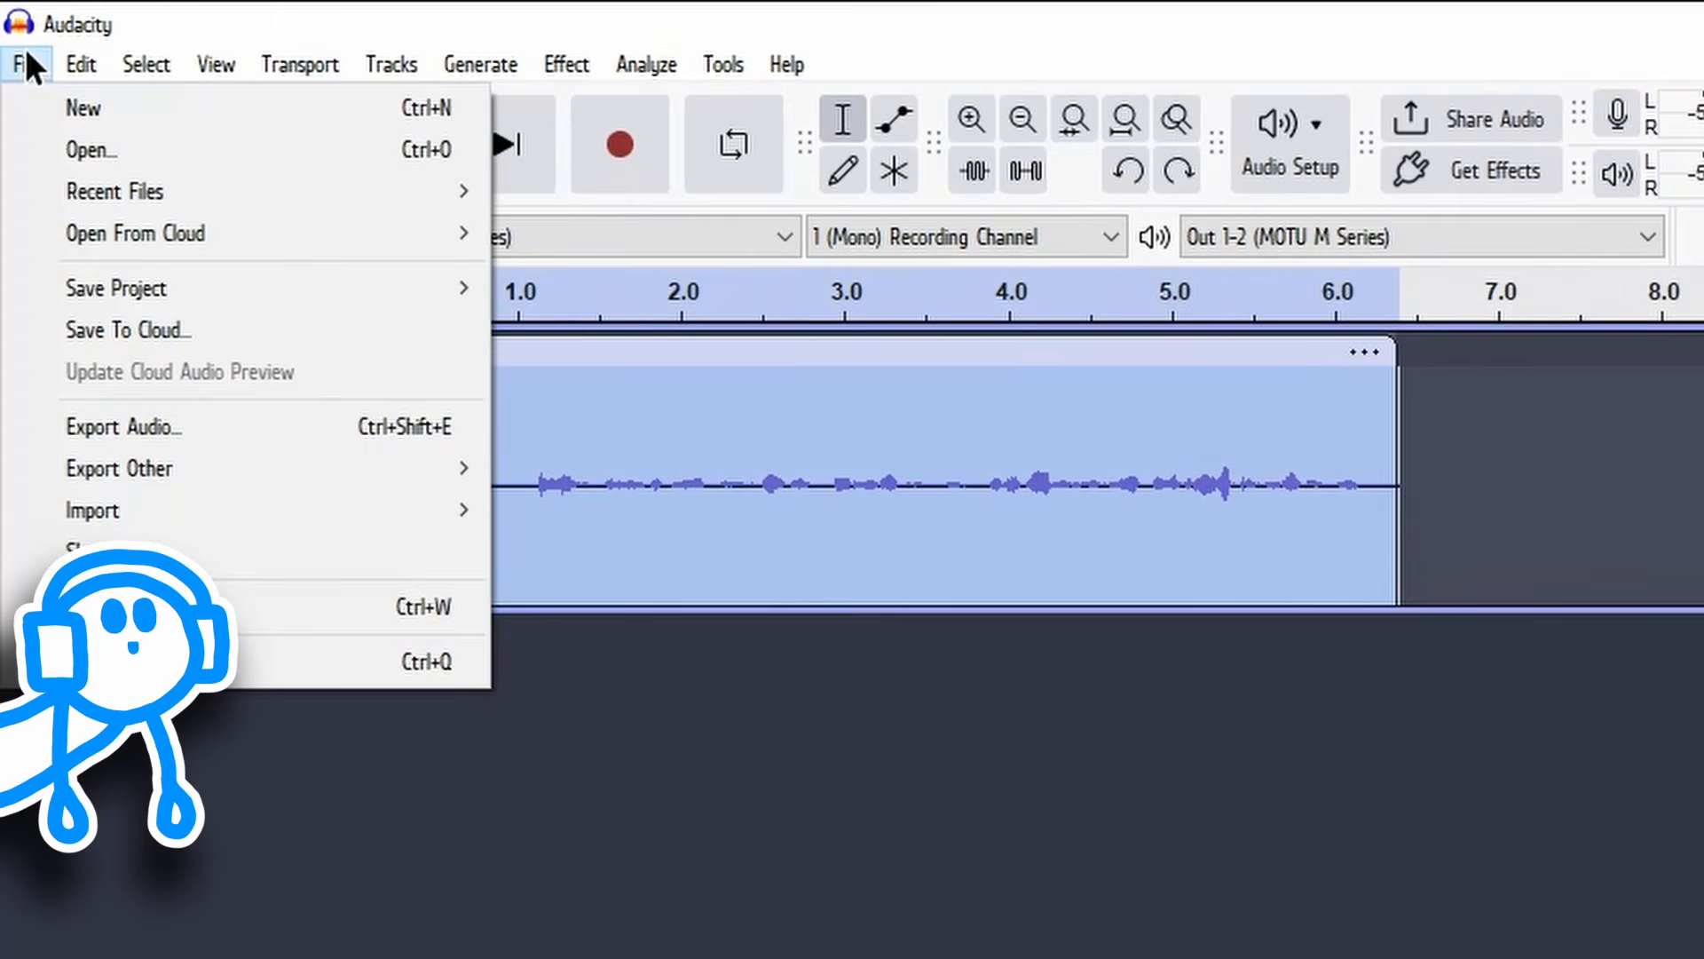